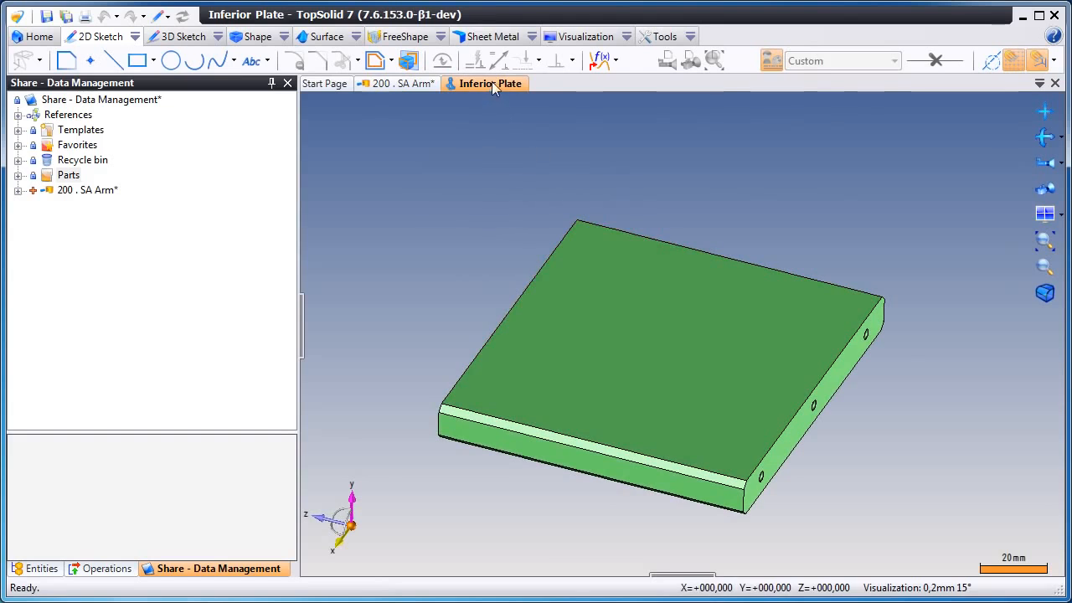
- Locate the Inferior Plate part in the project tree and expand its revisions
right_click(492, 82)
left_click(511, 230)
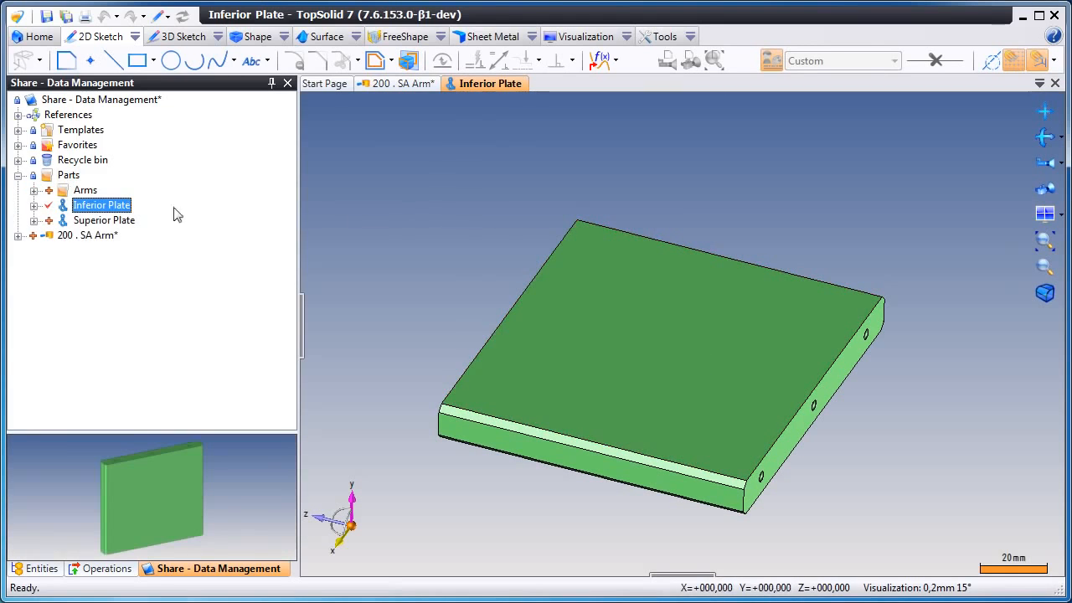
left_click(34, 205)
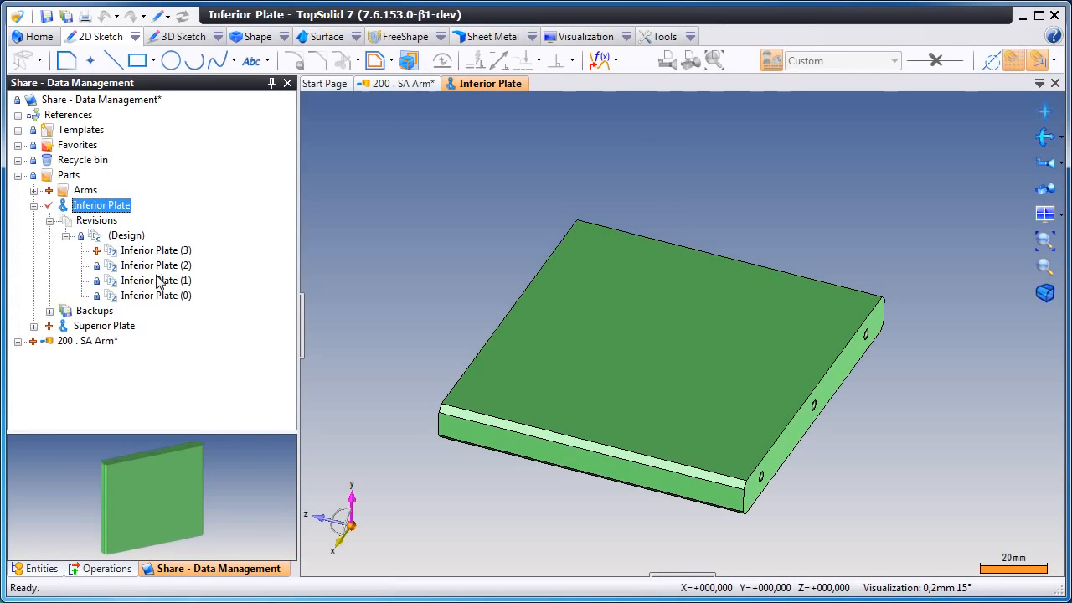
- Check in the Inferior Plate part
right_click(119, 208)
left_click(248, 446)
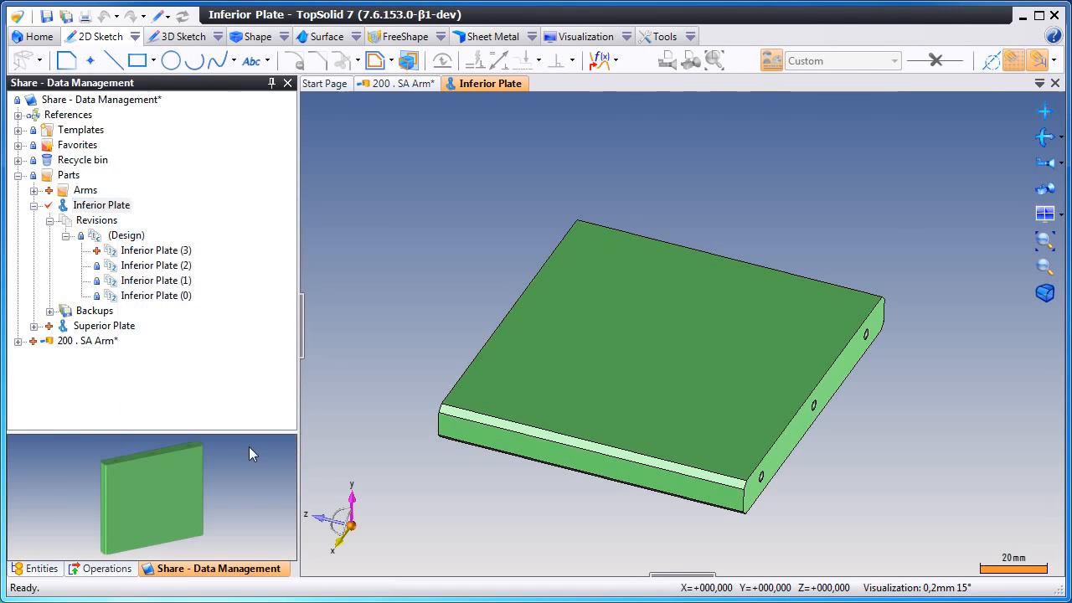
left_click(612, 543)
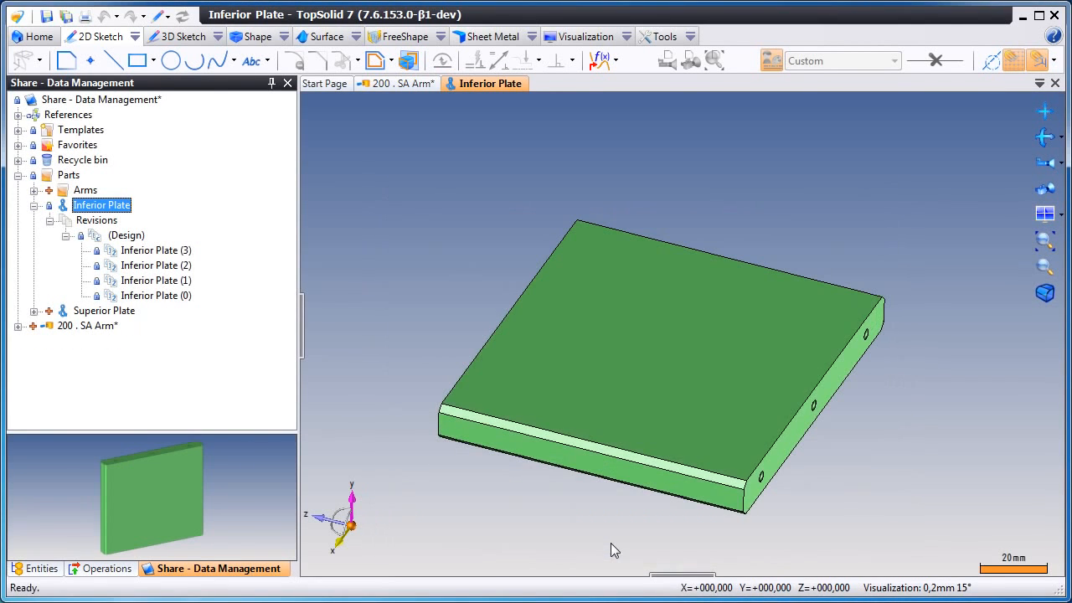
- Validate the Inferior Plate part through its life cycle, confirming the major revision change
right_click(116, 208)
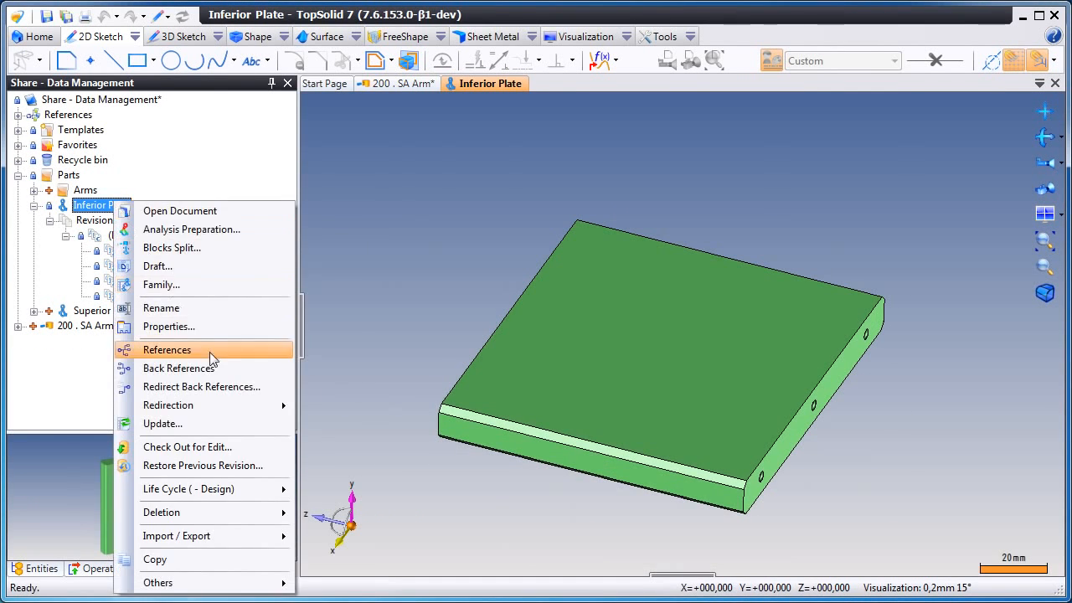
mouse_move(252, 491)
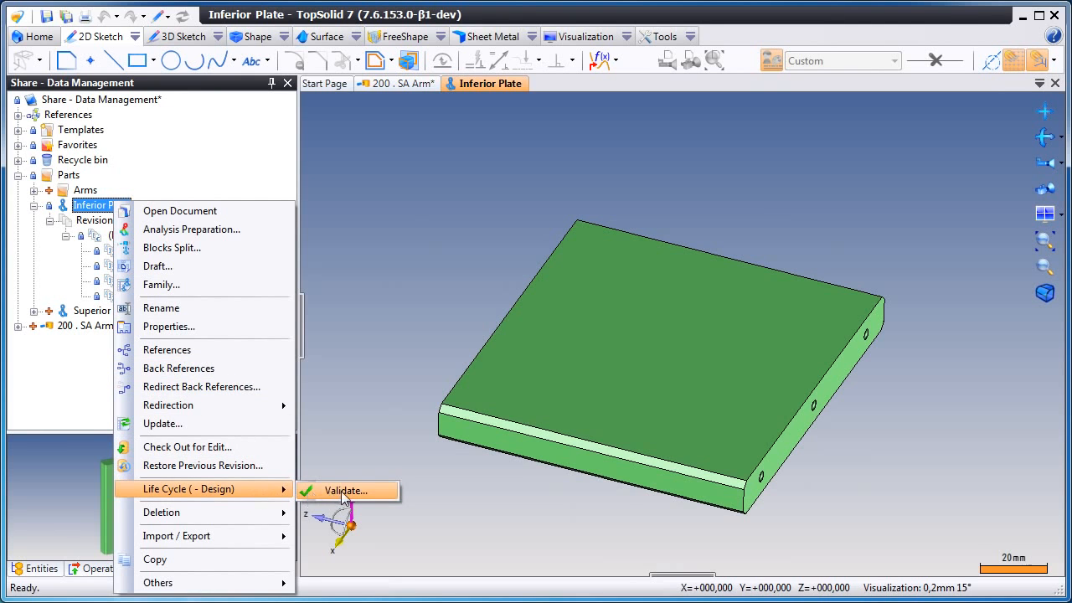
left_click(331, 490)
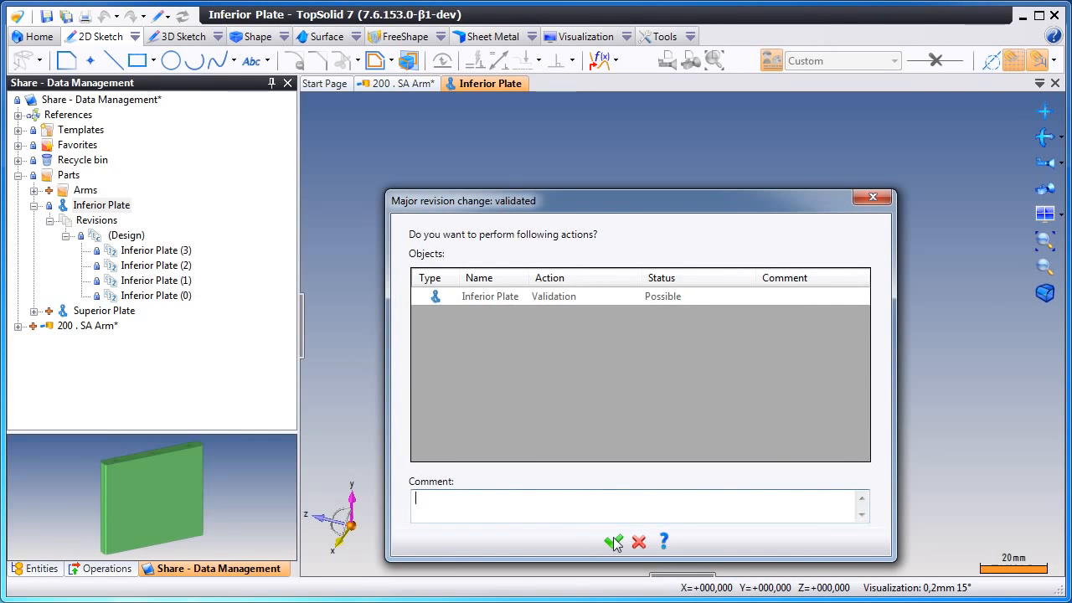
left_click(612, 543)
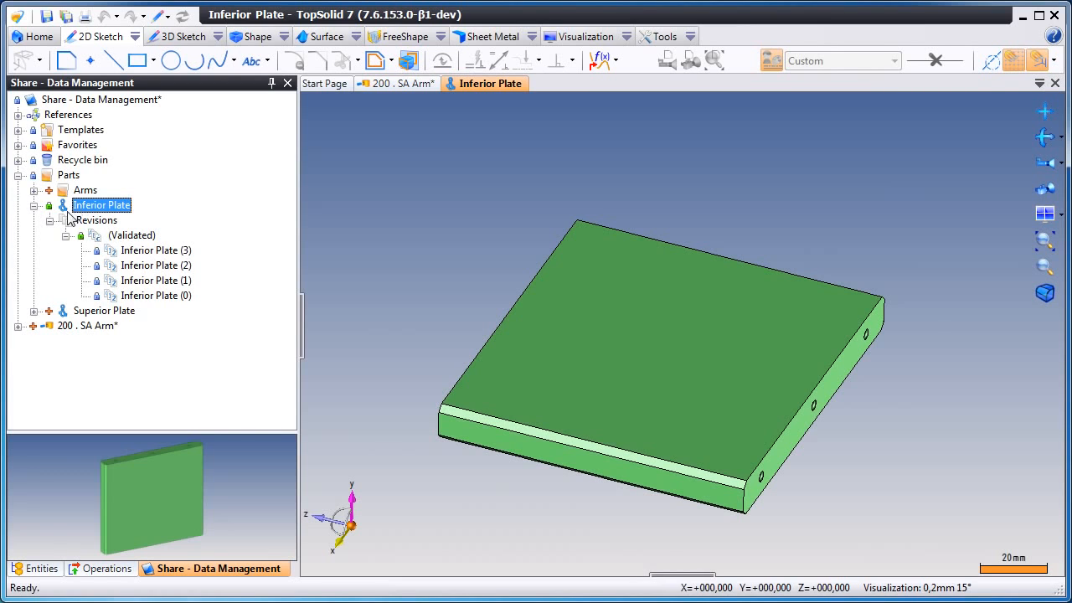
- Create a new draft drawing from the Inferior Plate part
left_click(35, 205)
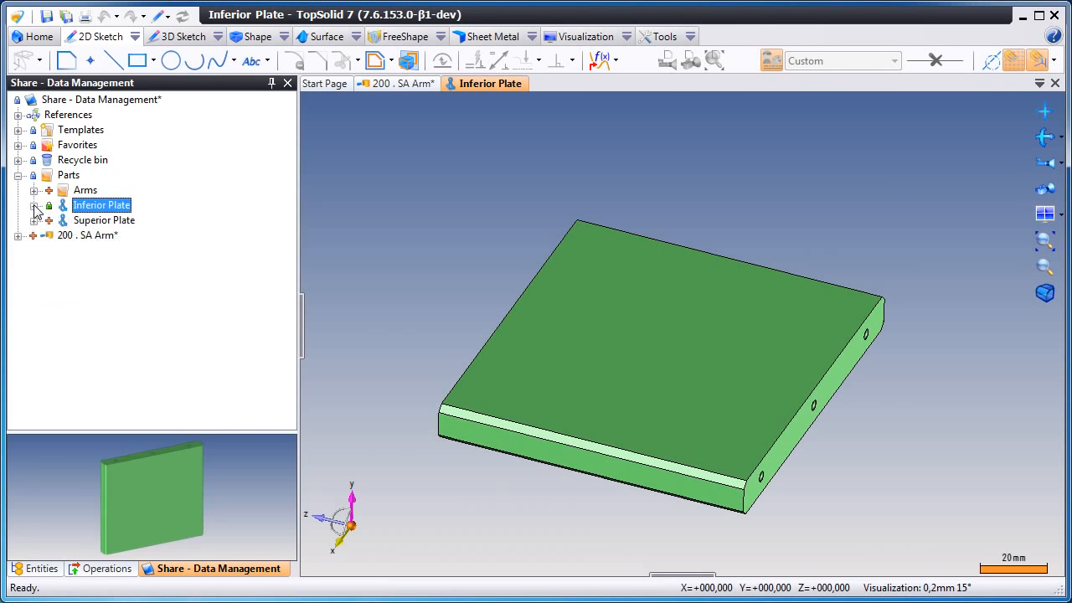
right_click(104, 206)
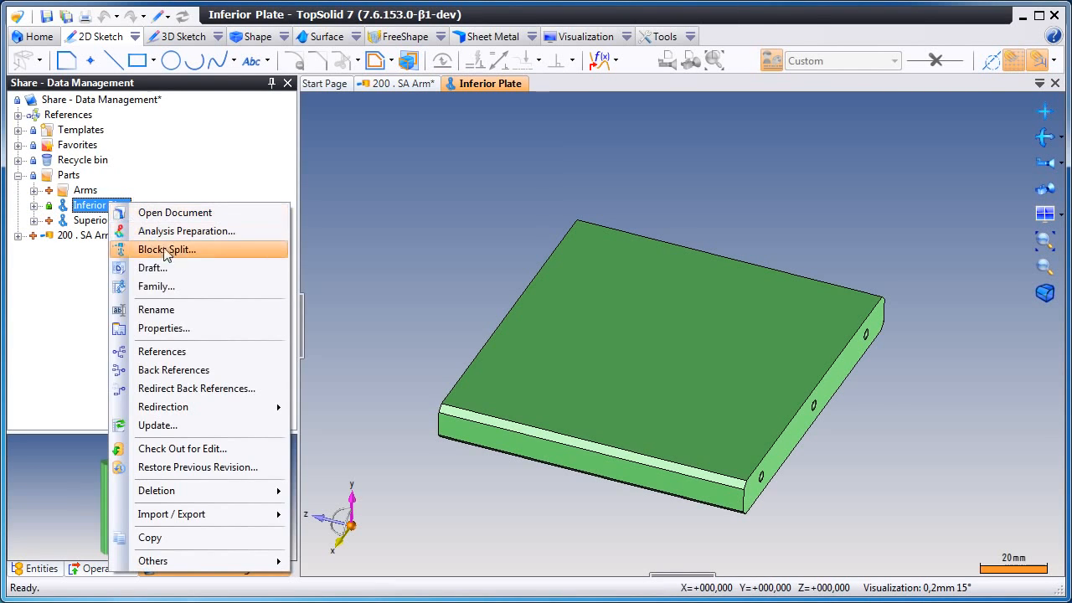
left_click(218, 268)
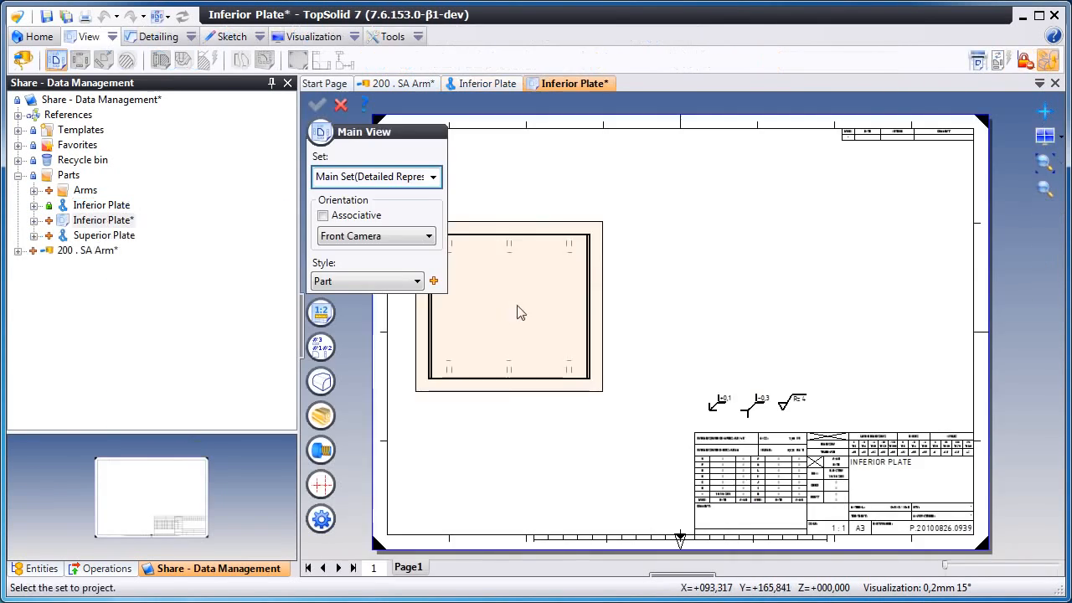
- Place the main view with Bottom Camera orientation in the upper part of the sheet
left_click(543, 248)
left_click(666, 345)
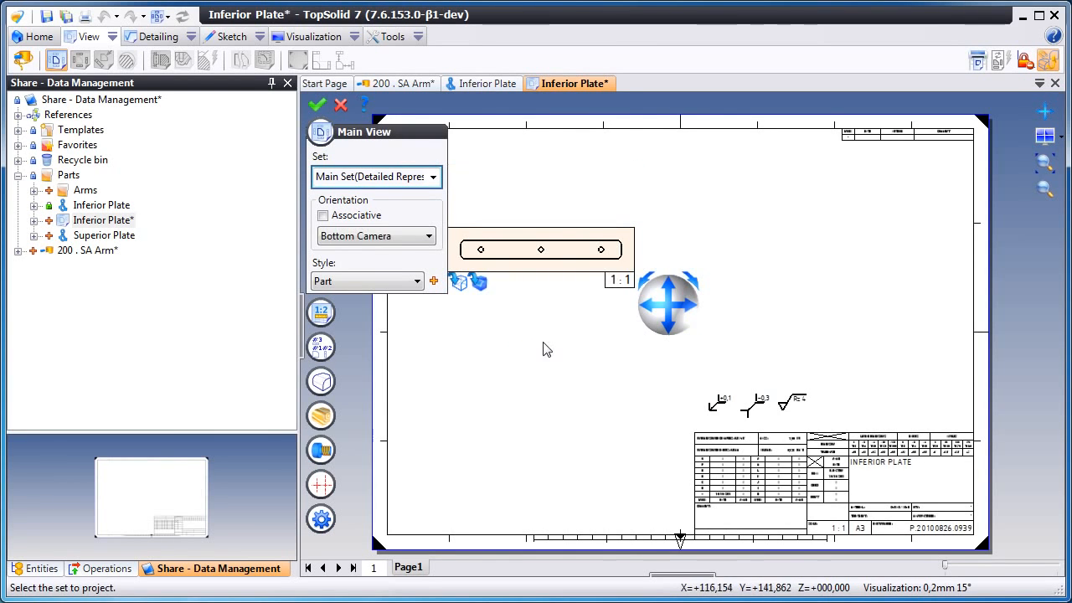
left_click(540, 394)
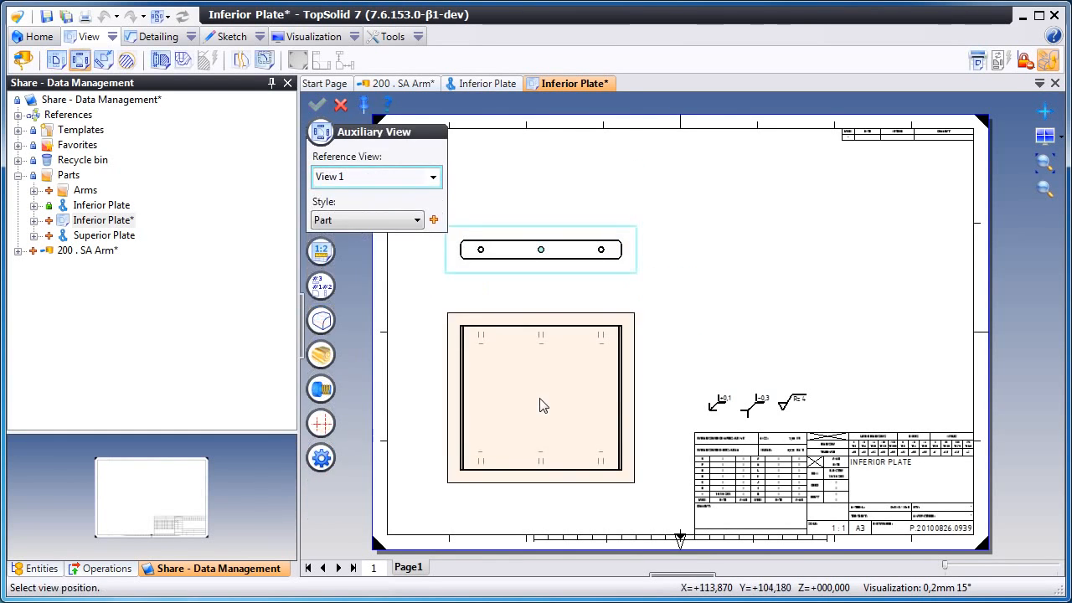
- Place a projected view below the main view and an isometric view to the right, then close the command
left_click(540, 399)
left_click(825, 304)
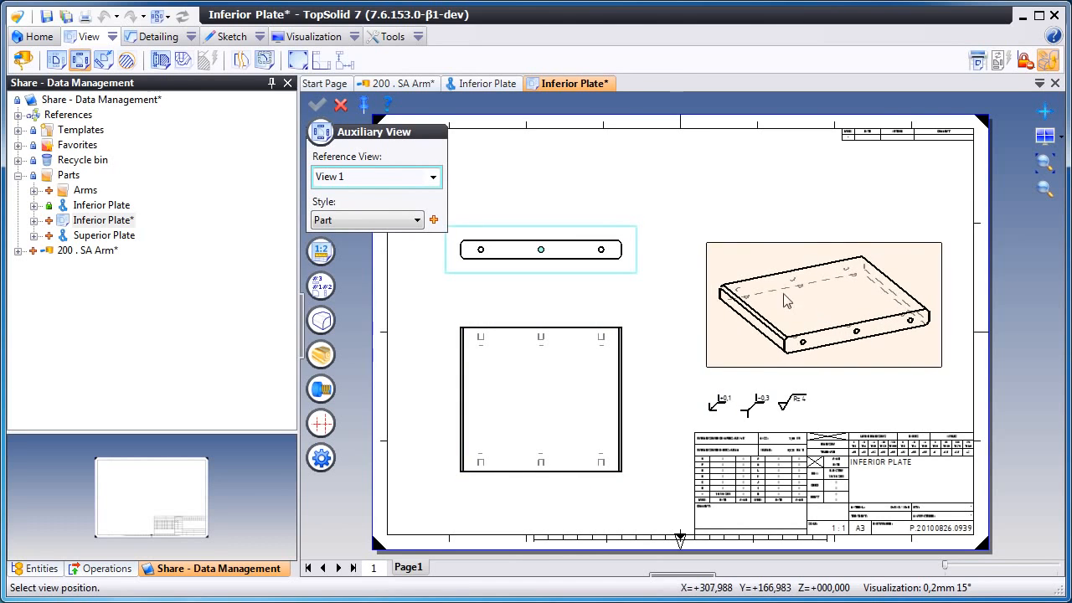
left_click(340, 104)
- Dimension the height of the lower view, placing the dimension to its right
left_click(150, 37)
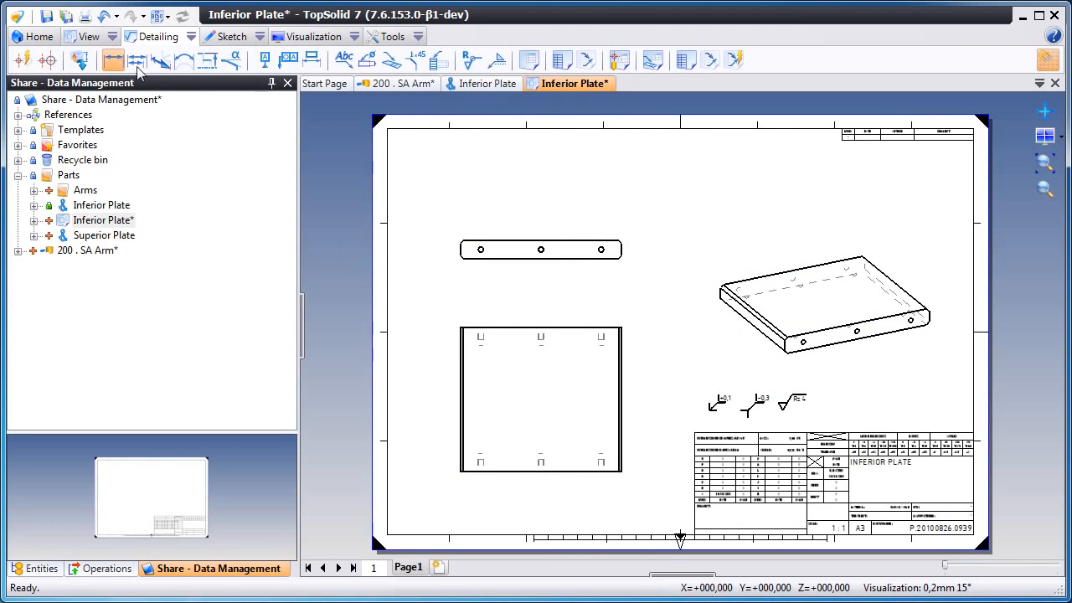
left_click(506, 329)
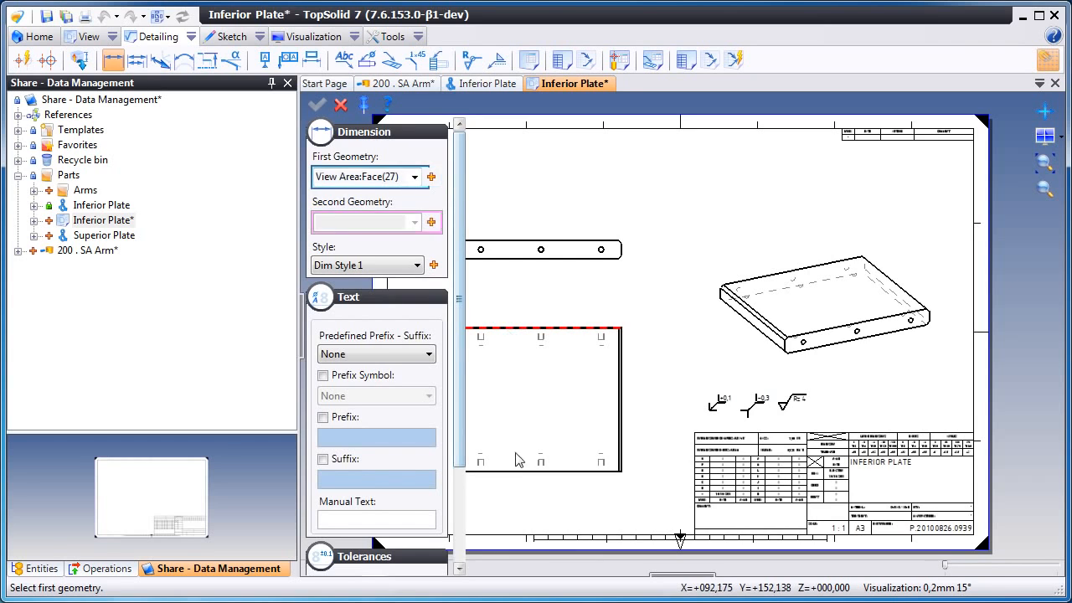
left_click(520, 473)
left_click(650, 400)
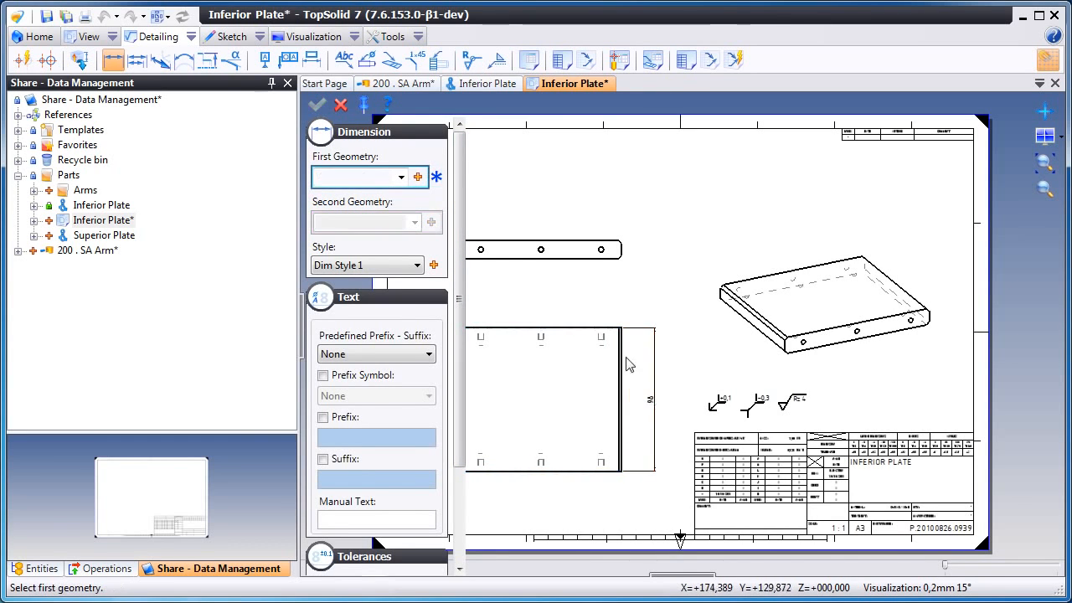
- Dimension the overall length of the top view, placing the dimension above it
middle_click_drag(561, 361, 632, 363)
left_click(528, 257)
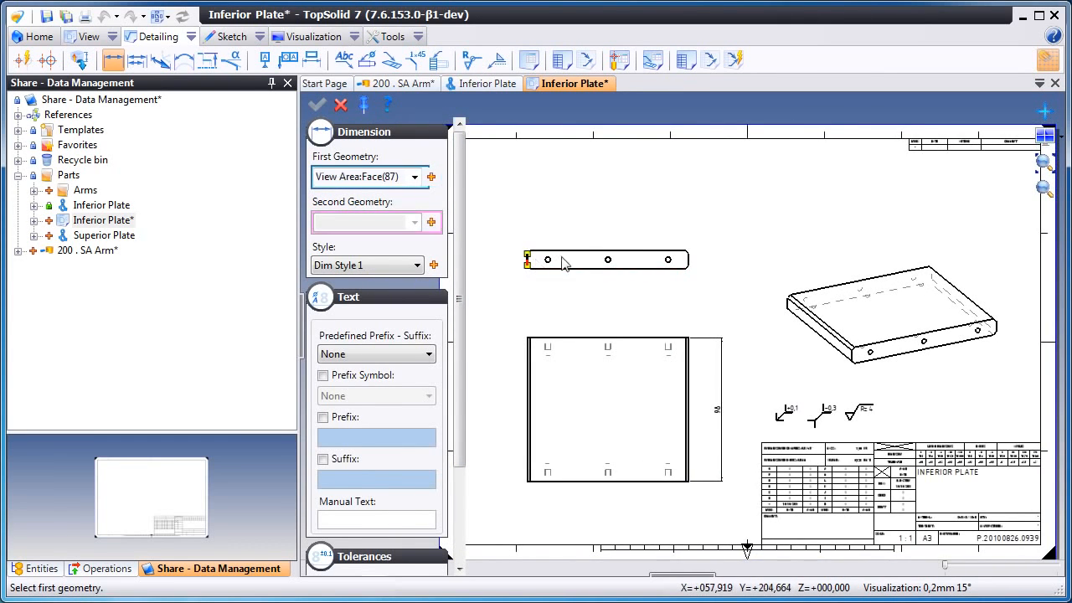
left_click(682, 260)
left_click(693, 220)
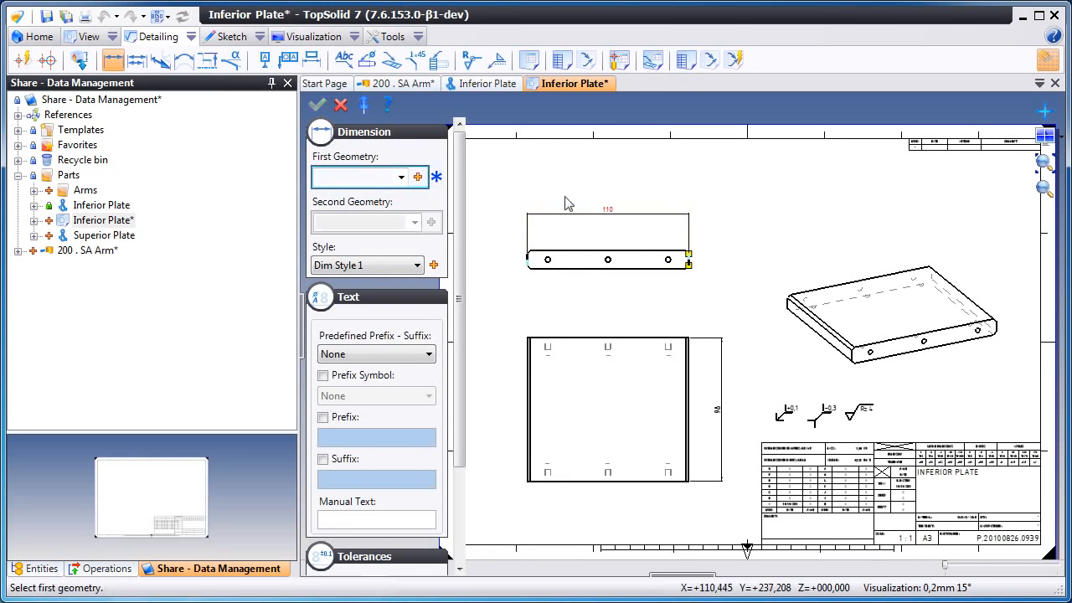
key("Escape")
- Edit the revision table and enter 10/10/2011 in the Date cell
scroll(745, 241, "up", 5)
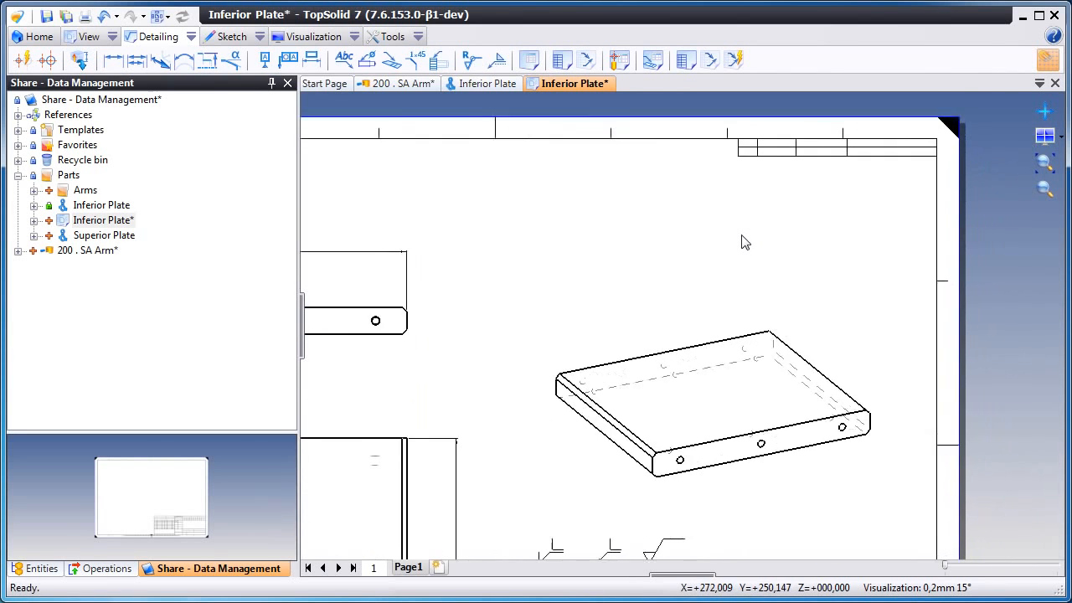
scroll(742, 242, "up", 2)
scroll(742, 241, "down", 2)
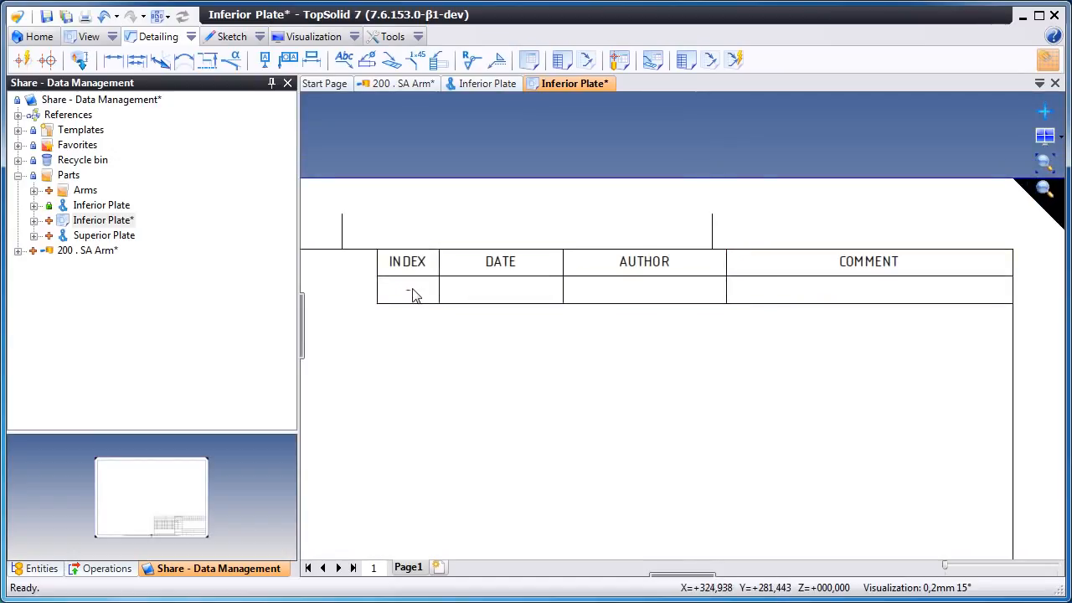
double_click(440, 285)
left_click_drag(440, 282, 467, 268)
left_click(470, 269)
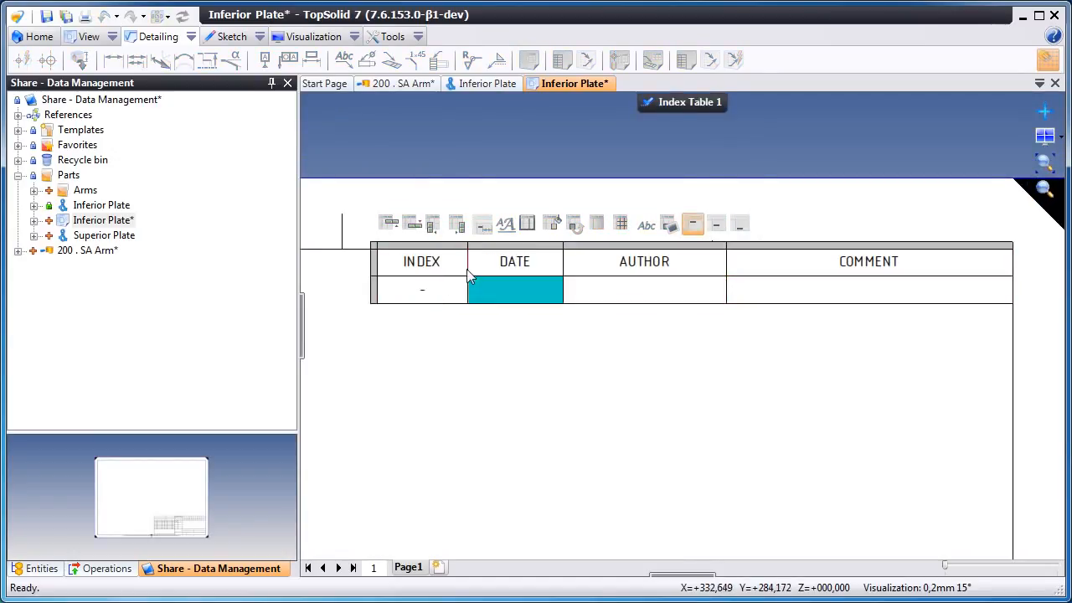
double_click(521, 291)
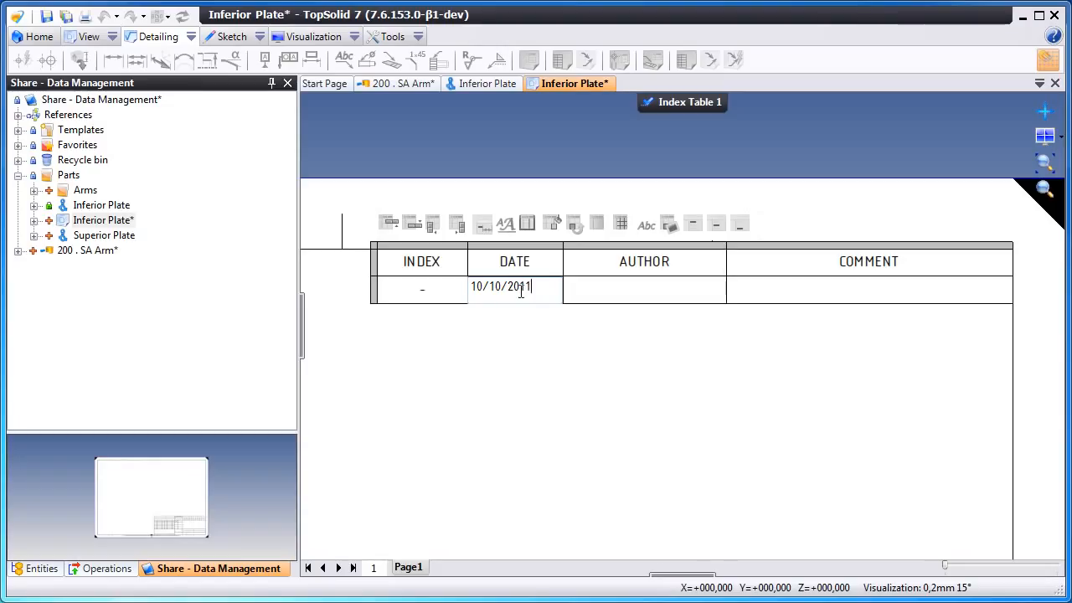
- Fill in the author's name in the Author cell of the revision table
left_click(646, 303)
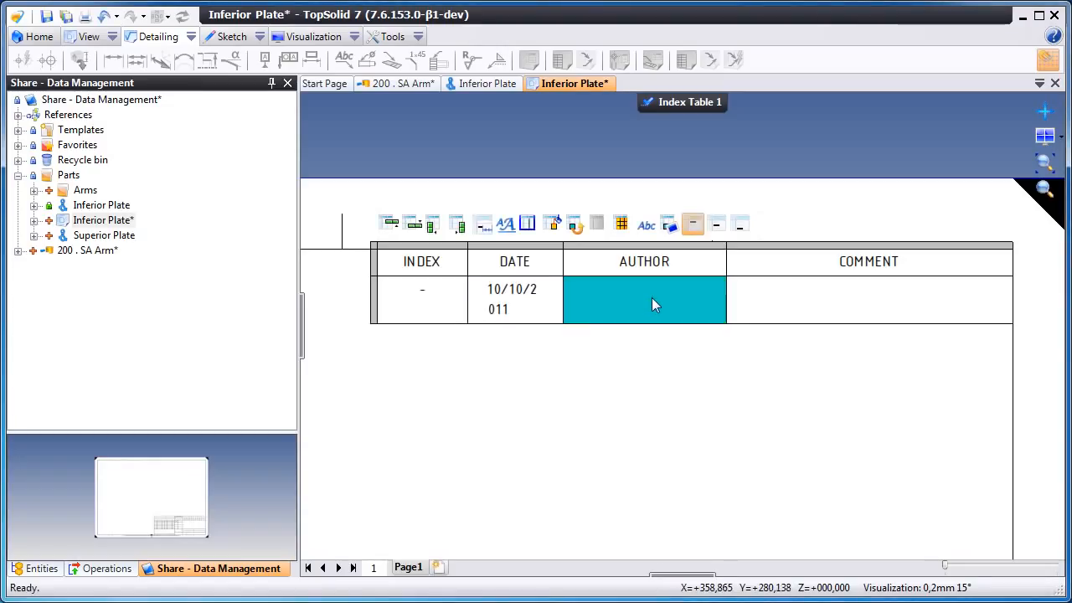
double_click(652, 299)
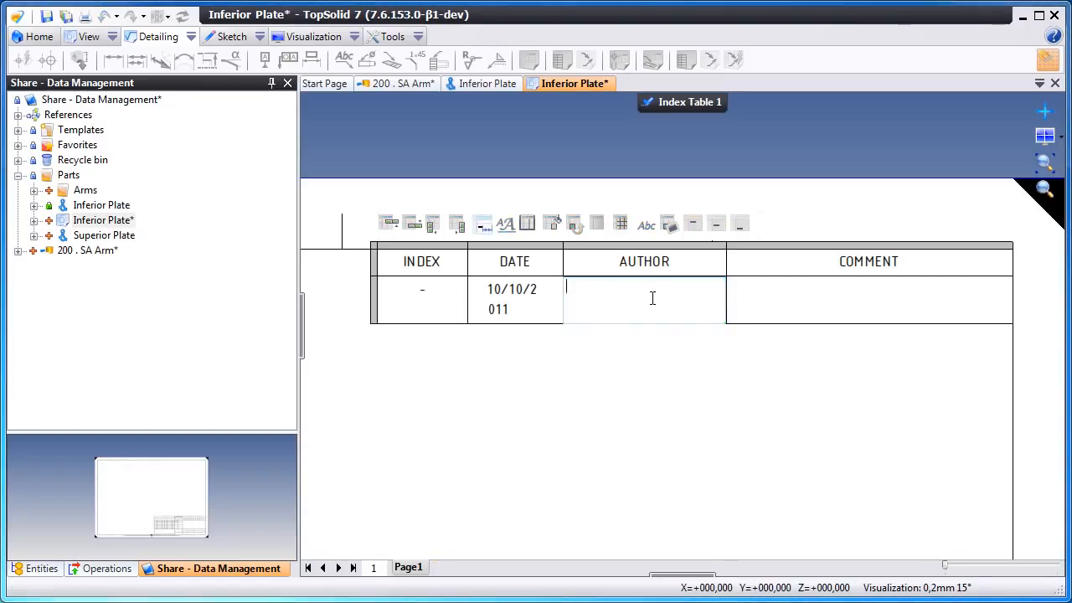
type("MIKE")
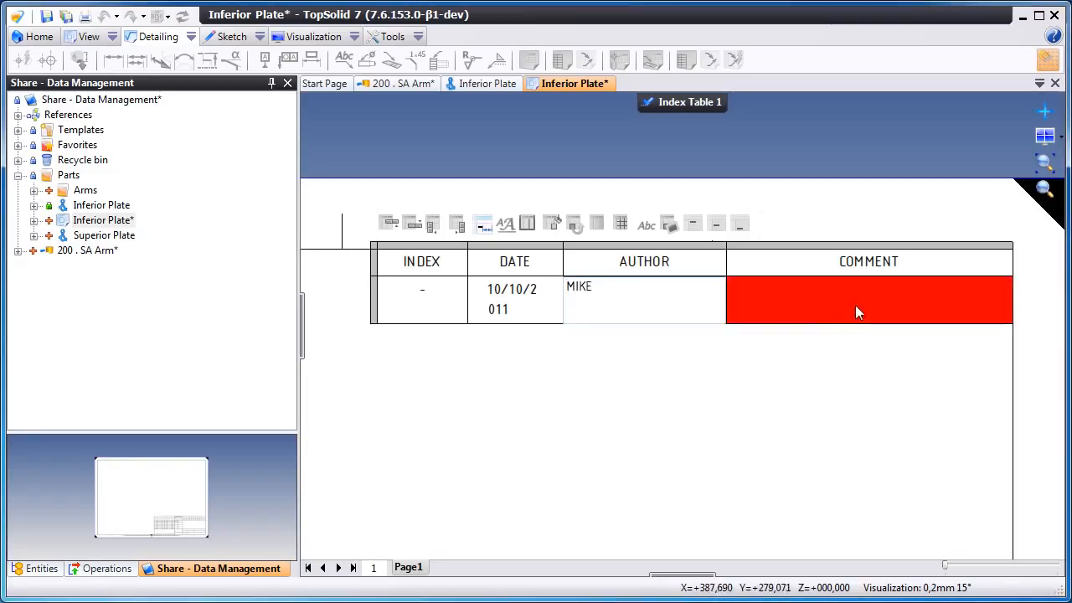
- Enter CREATION in the Comment cell of the revision table
left_click(855, 305)
double_click(829, 301)
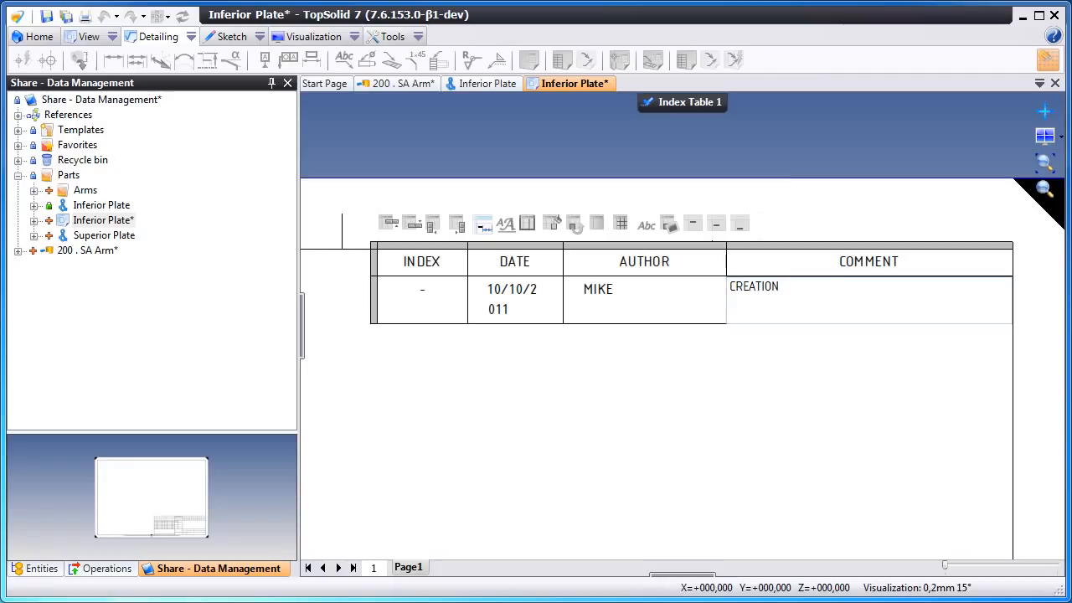
left_click(697, 378)
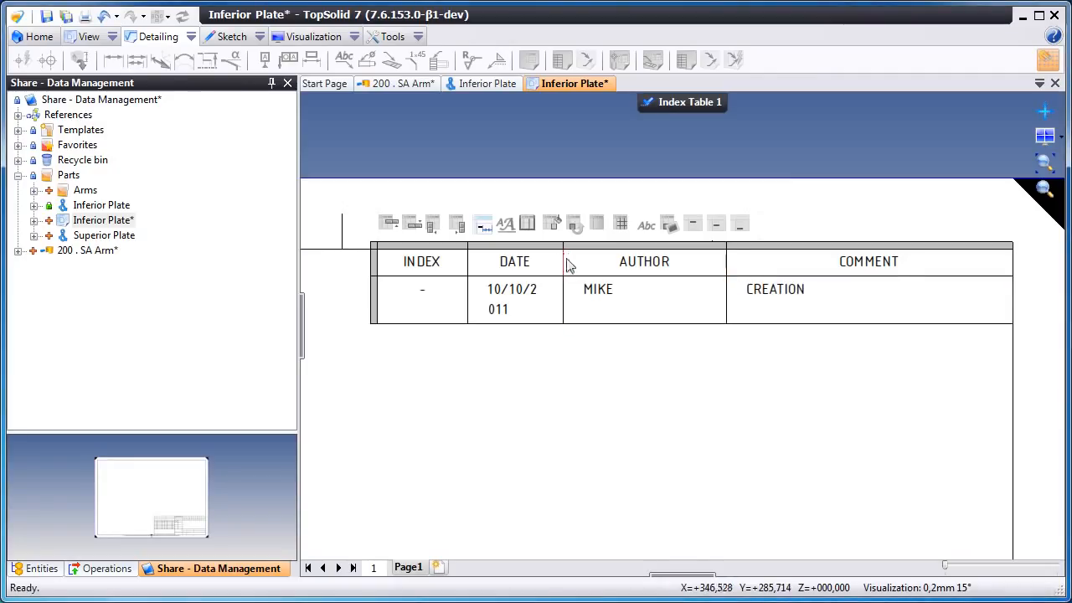
- Widen the Date column so the date fits on one line and finish editing the table
left_click_drag(564, 262, 594, 258)
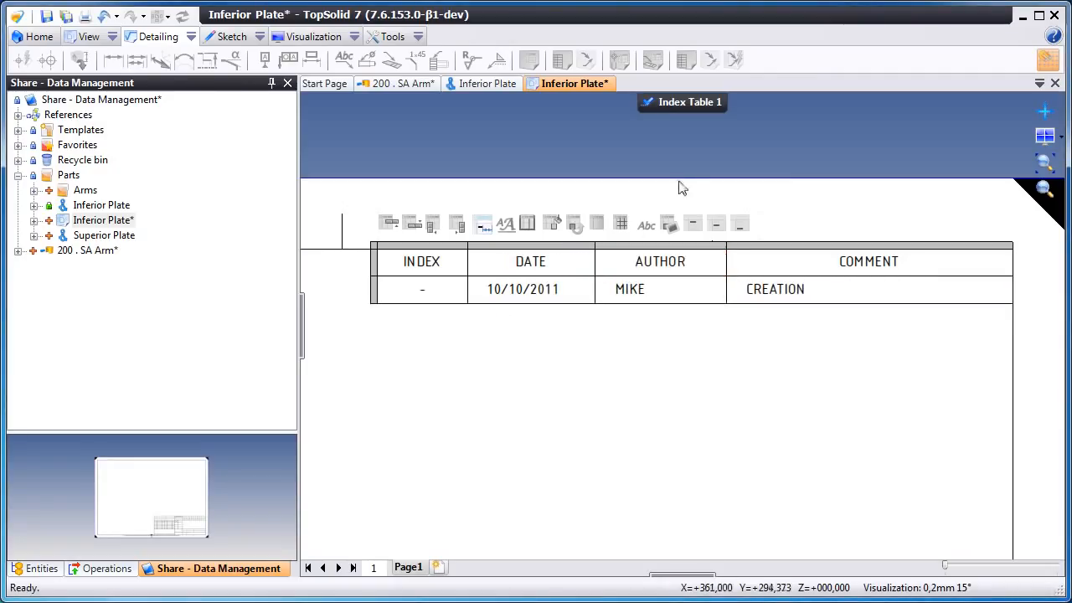
left_click(702, 105)
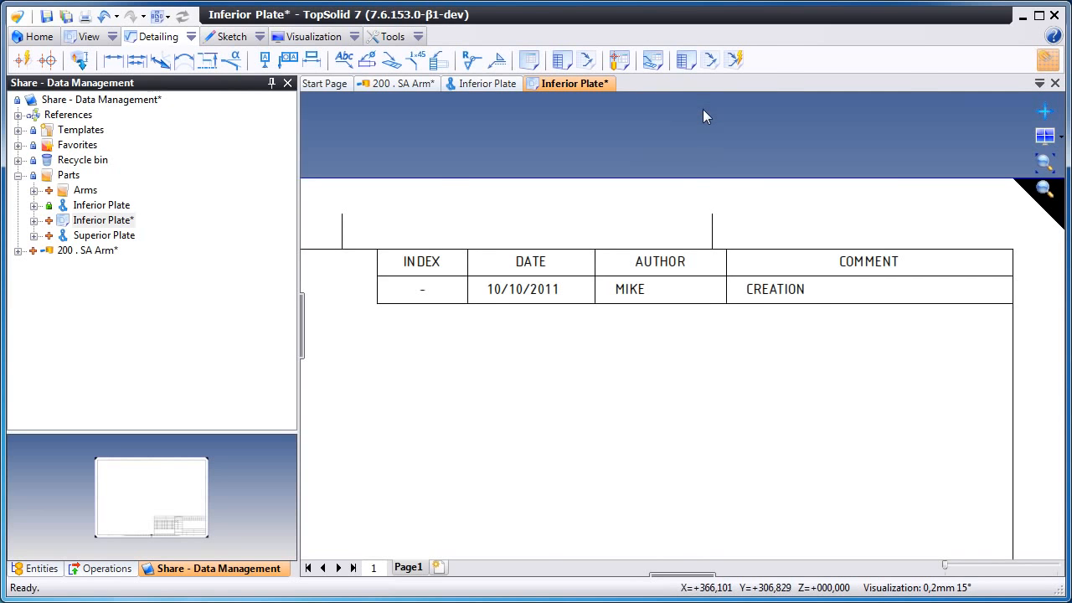
- Fit the whole sheet in view and check in the drawing document
left_click(1044, 163)
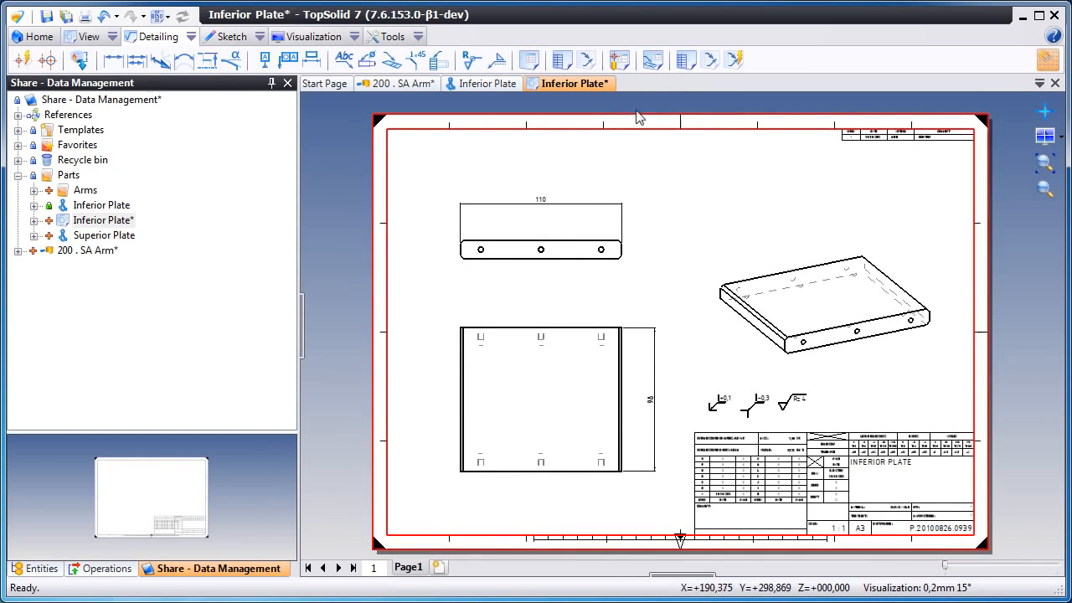
right_click(603, 82)
left_click(680, 171)
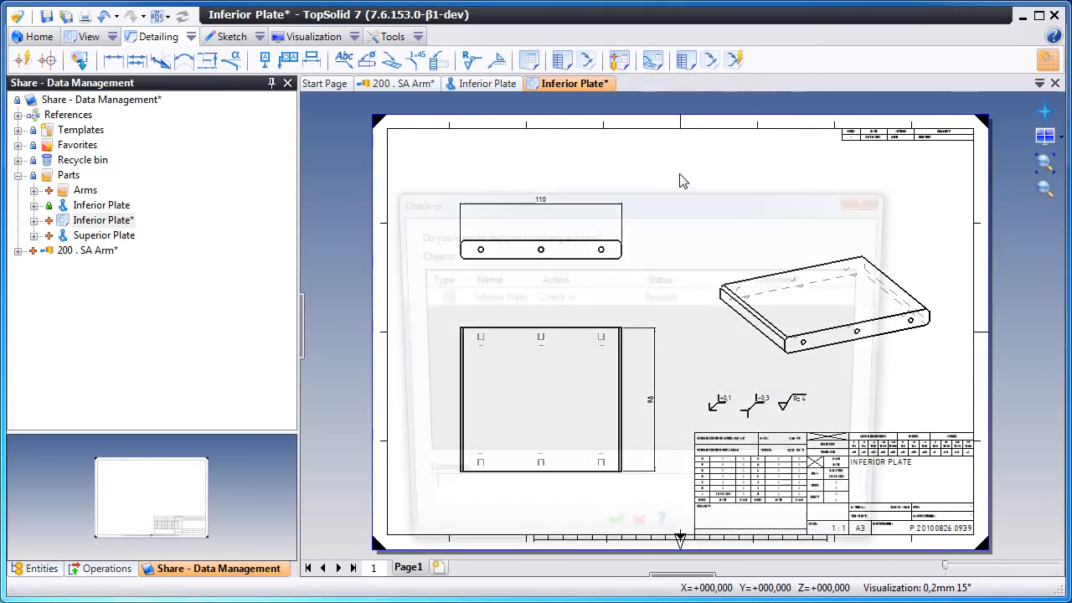
left_click(613, 542)
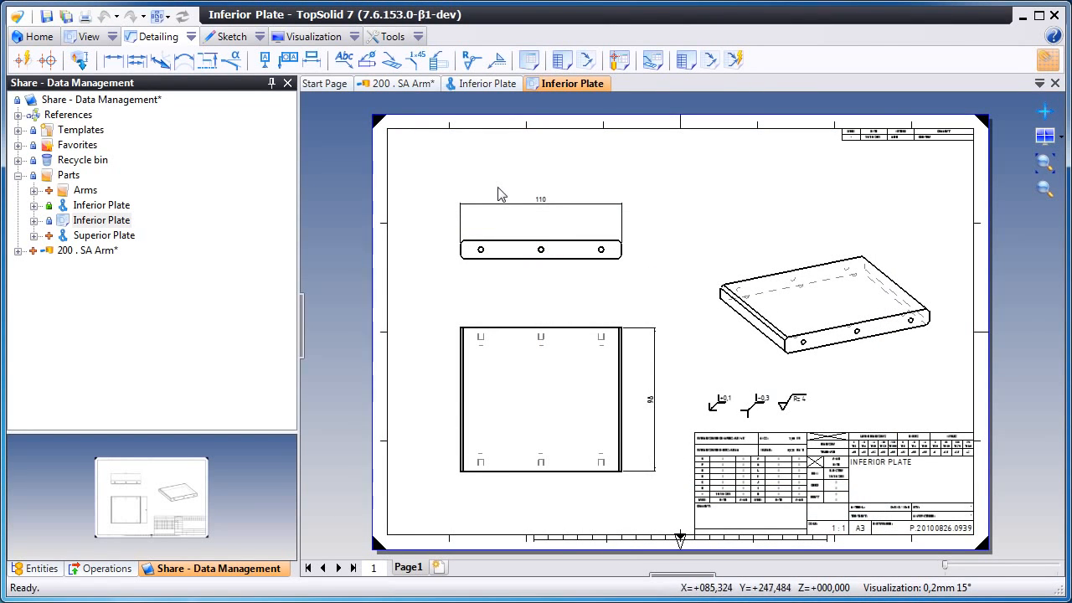
- Expand the Inferior Plate part in the tree and return to its 3D part document
left_click(34, 205)
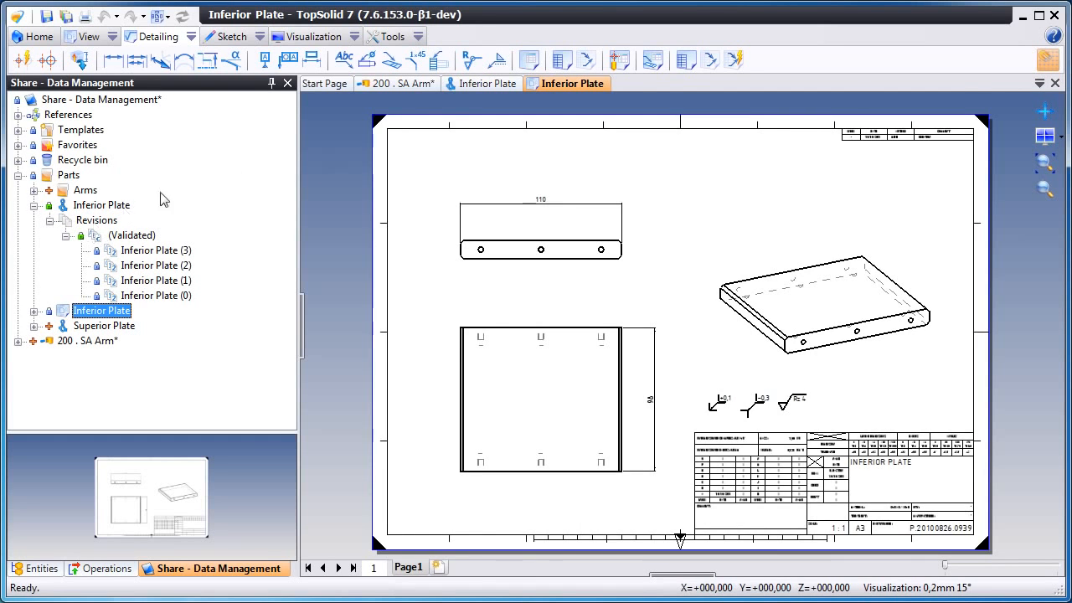
left_click(482, 83)
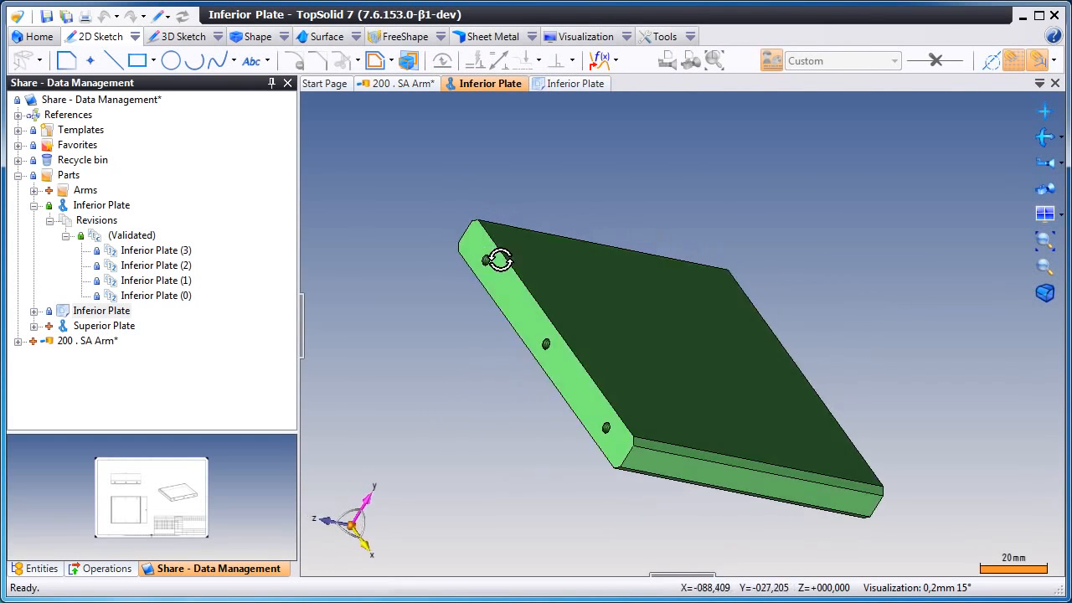
- Start a new sketch on the plate's top face and view the sketch from the top
right_click(612, 327)
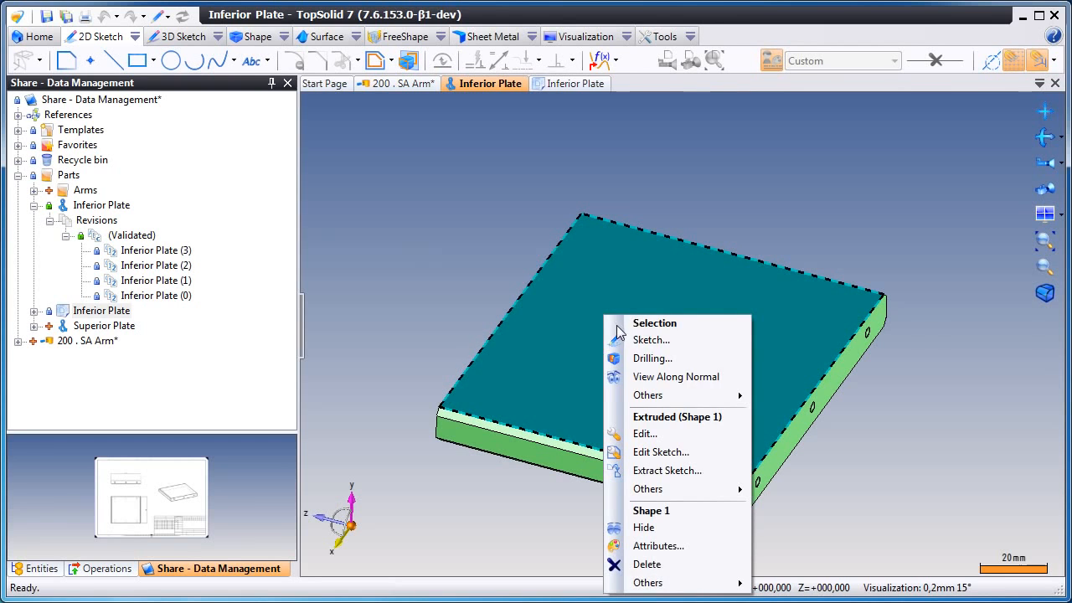
left_click(686, 345)
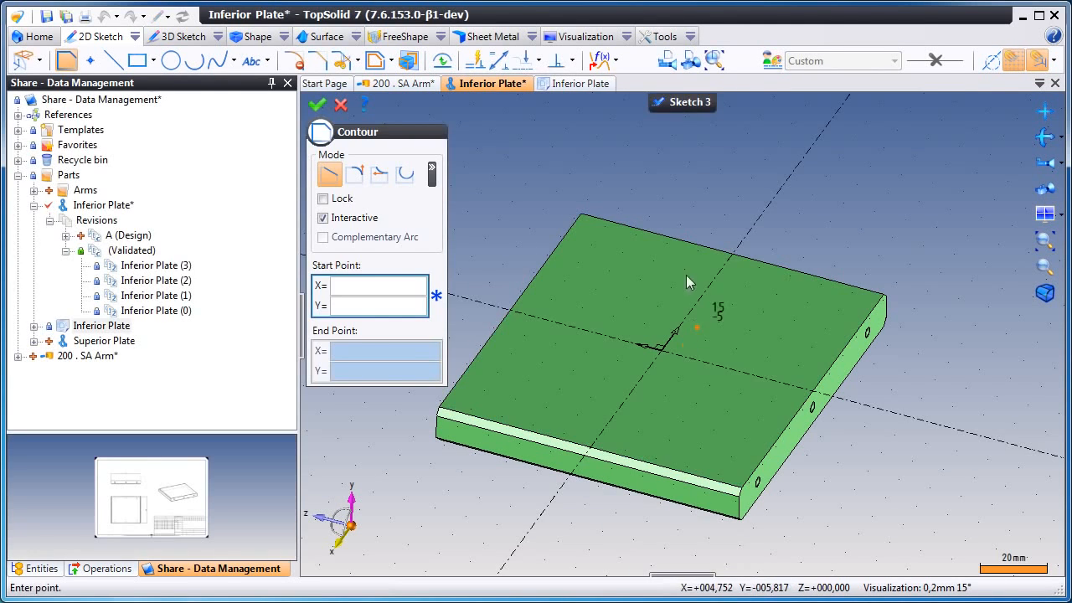
left_click(668, 61)
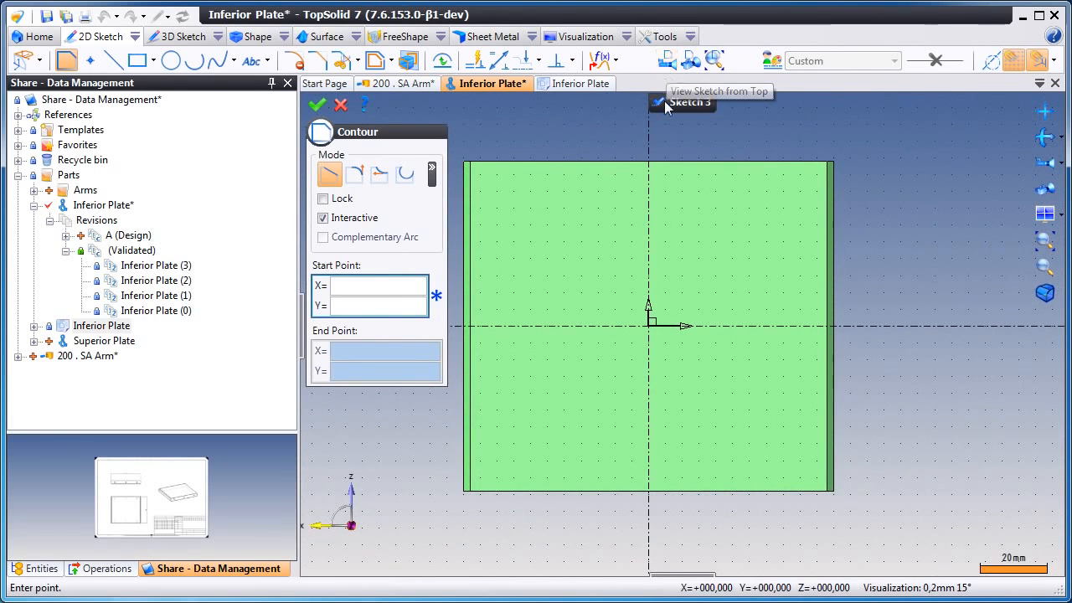
- Draw a square rectangle about 65 × 65 mm centred on the sketch origin
left_click(129, 237)
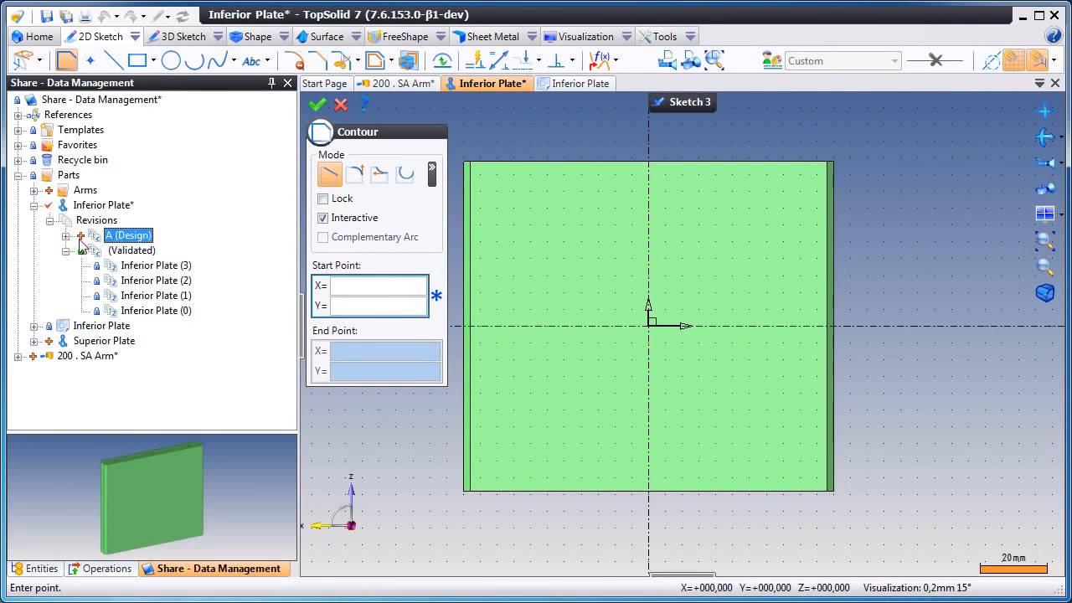
left_click(67, 237)
key("r")
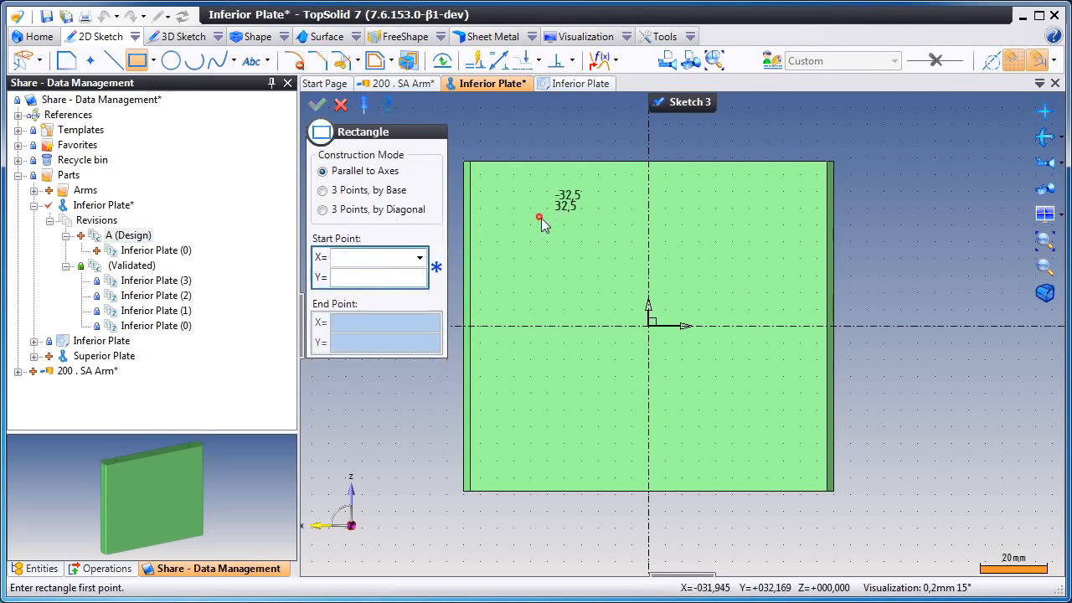
left_click(540, 218)
left_click(751, 420)
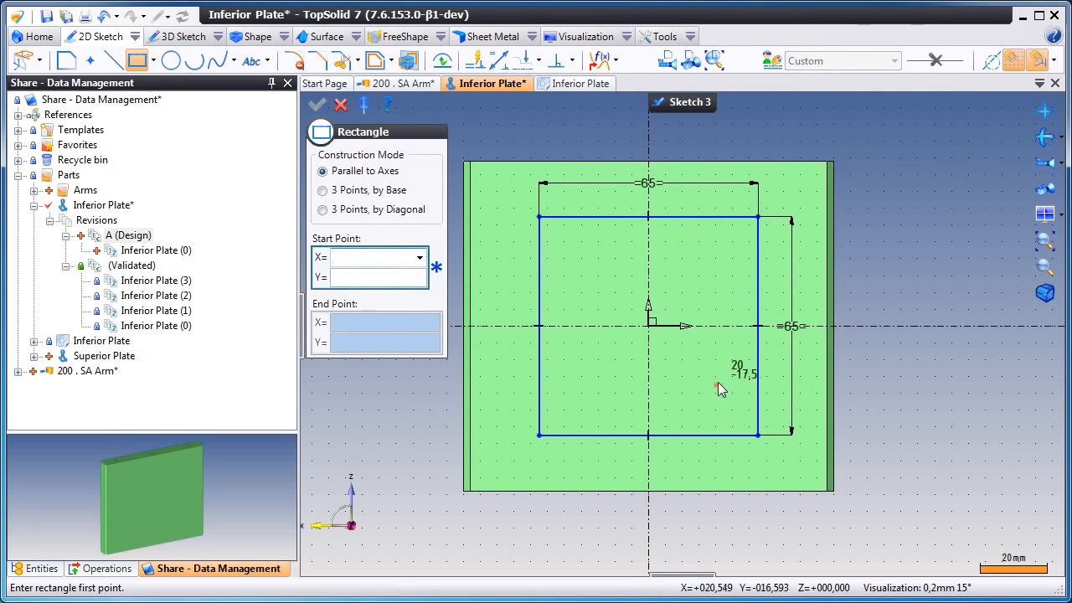
key("Escape")
- Cut a pocket from the sketch with its limit set to Through the plate
right_click(702, 267)
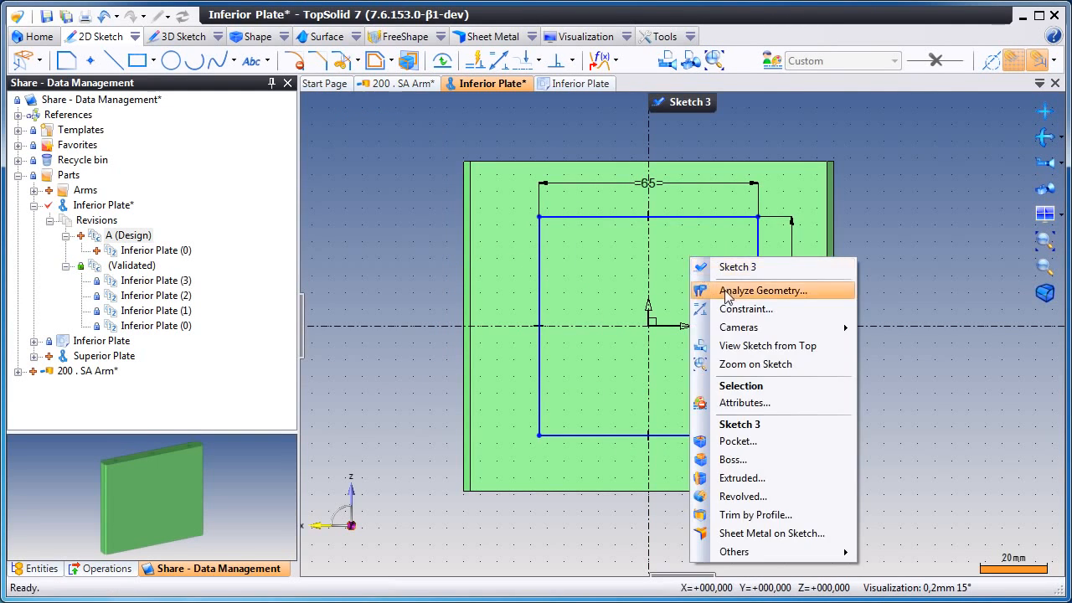
left_click(793, 439)
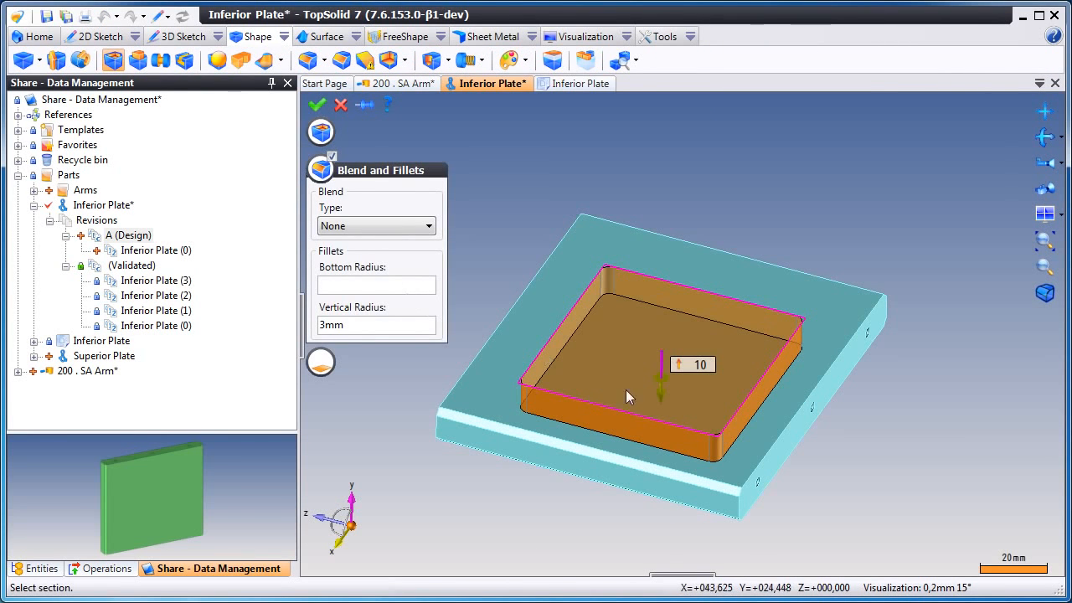
right_click(672, 383)
mouse_move(713, 392)
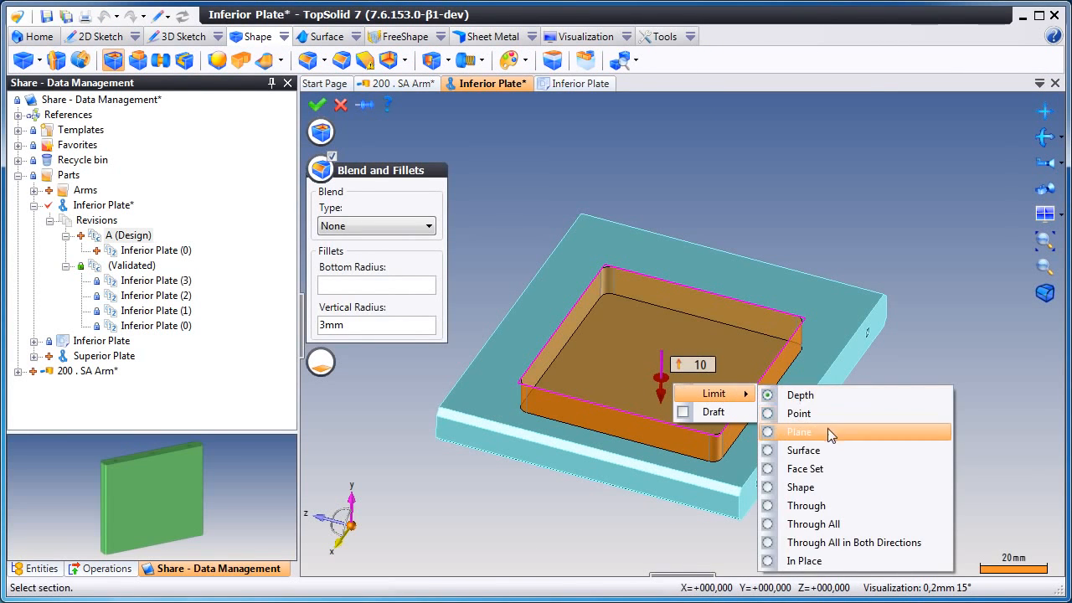
left_click(842, 504)
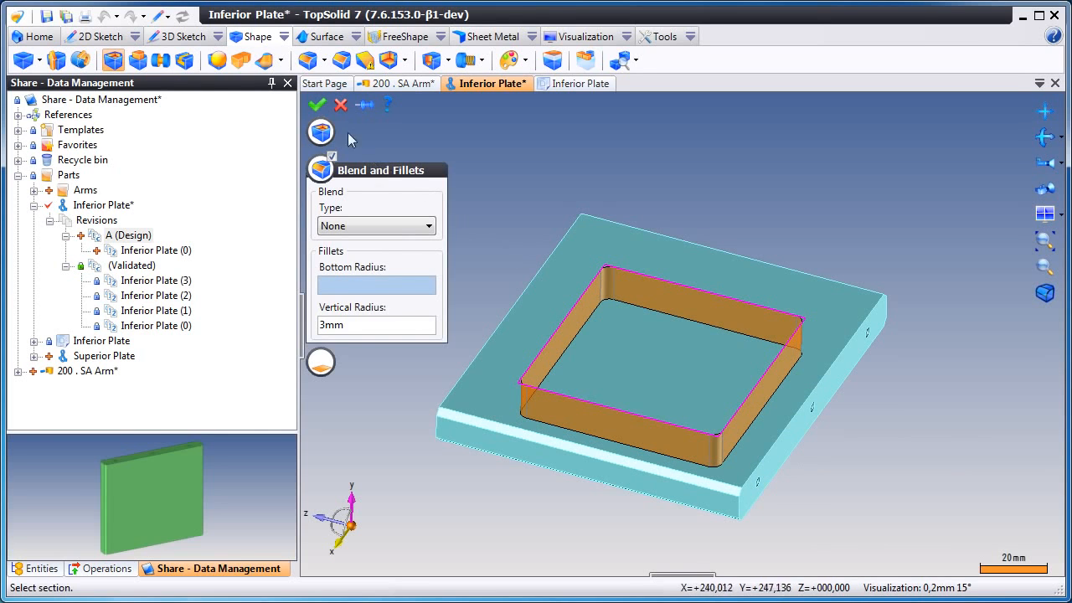
left_click(317, 105)
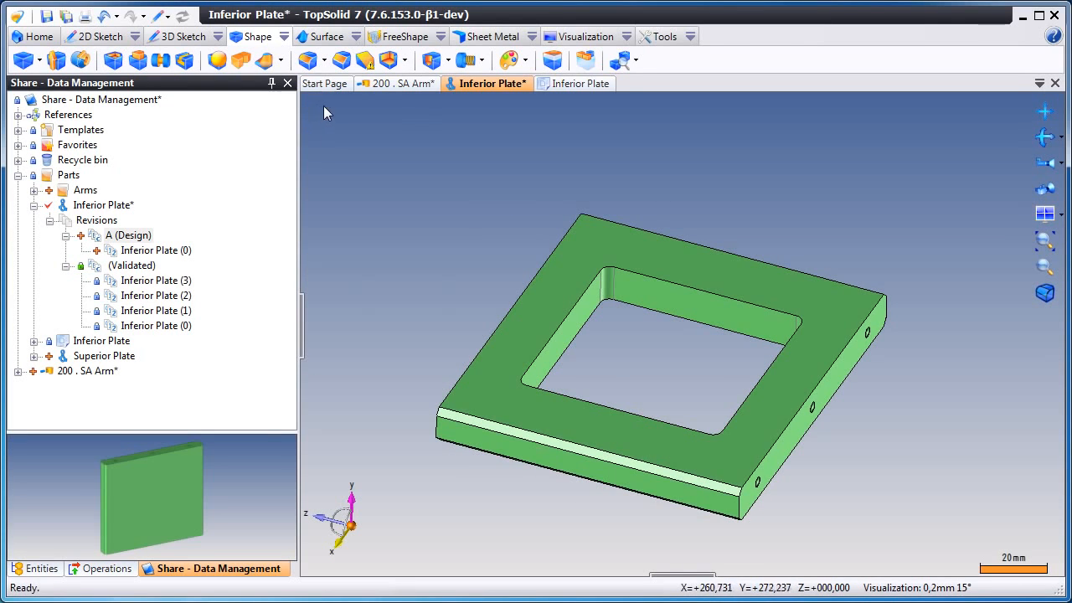
- Check in the modified Inferior Plate part
right_click(507, 87)
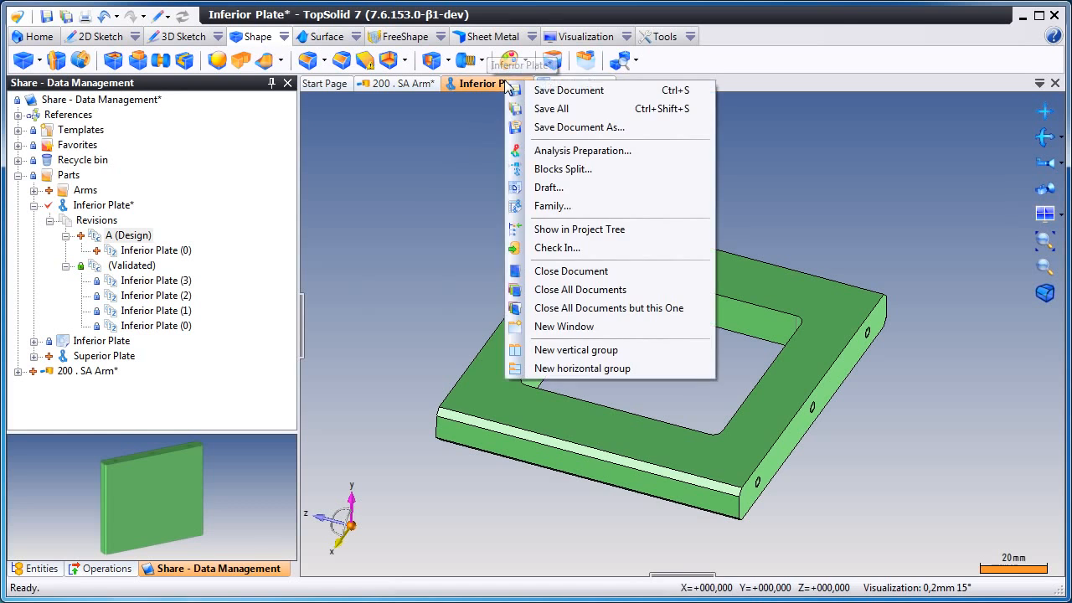
left_click(577, 245)
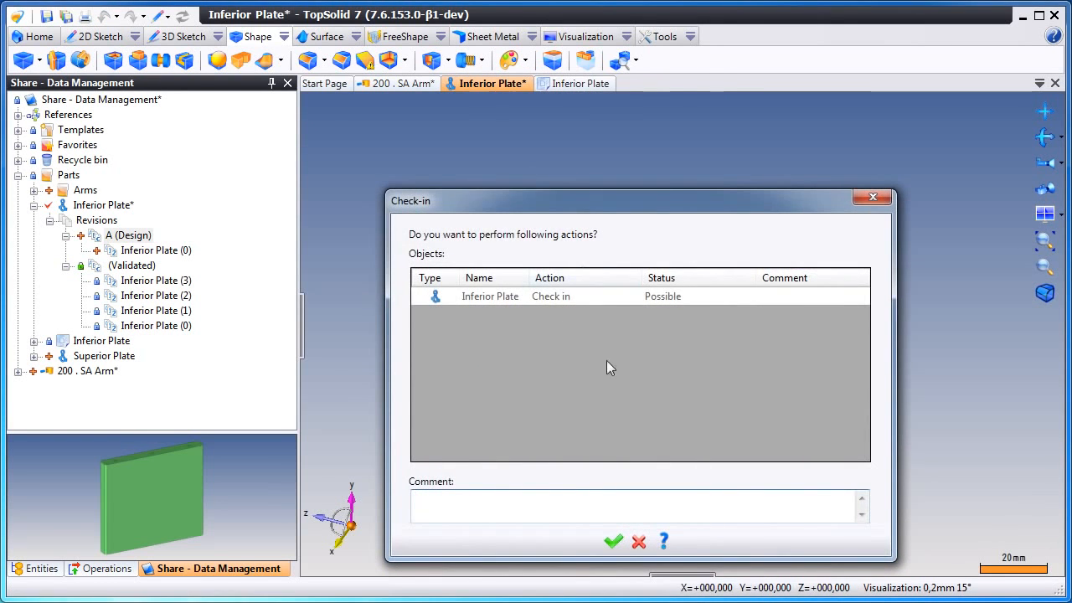
left_click(612, 544)
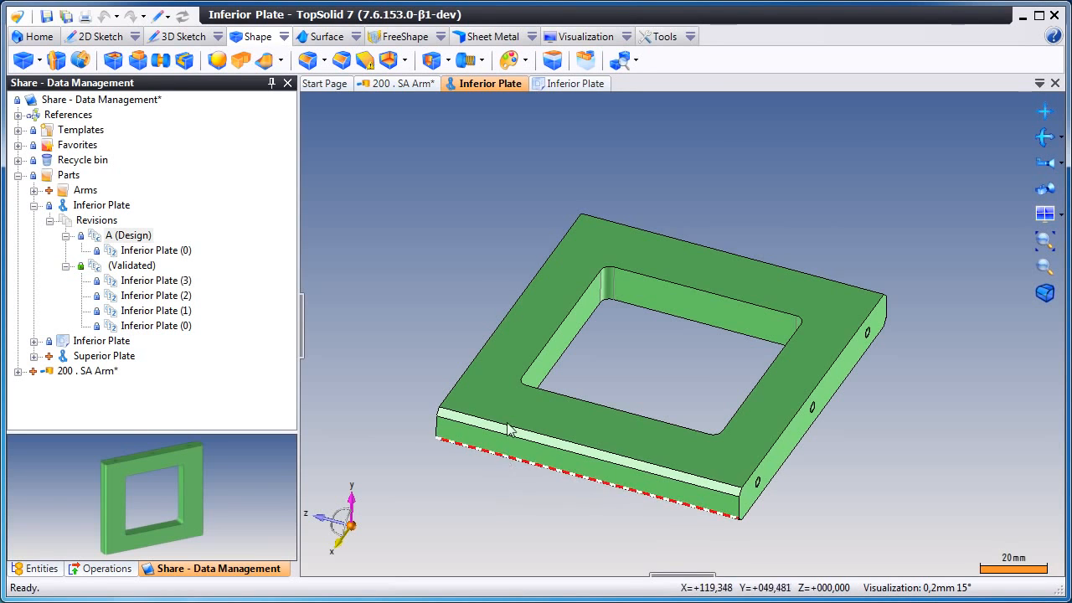
- Locate the drawing in the project tree and redirect its references to the latest major revision
right_click(568, 85)
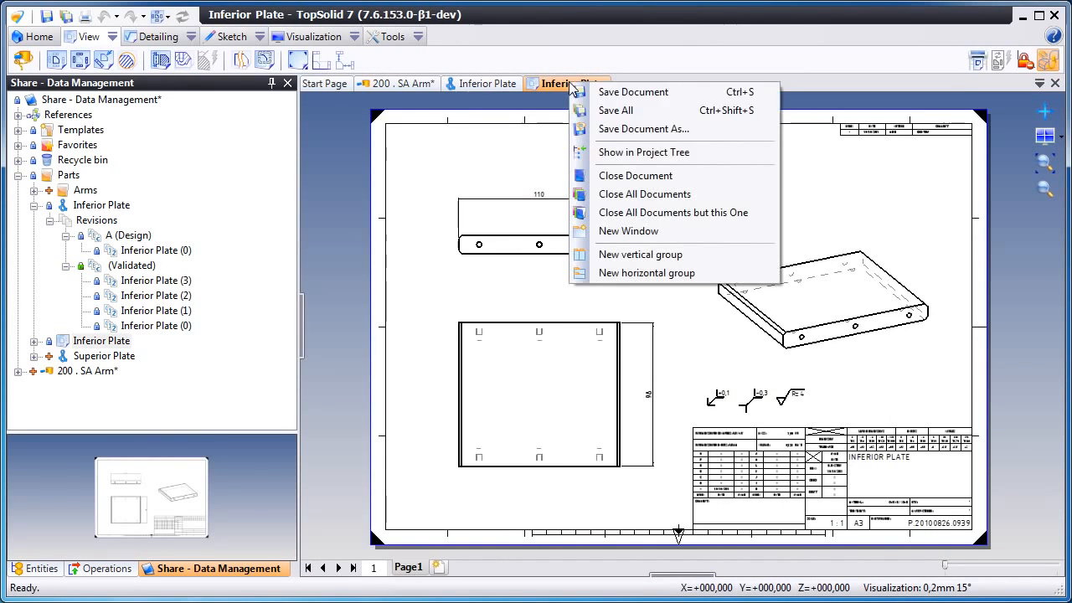
left_click(633, 159)
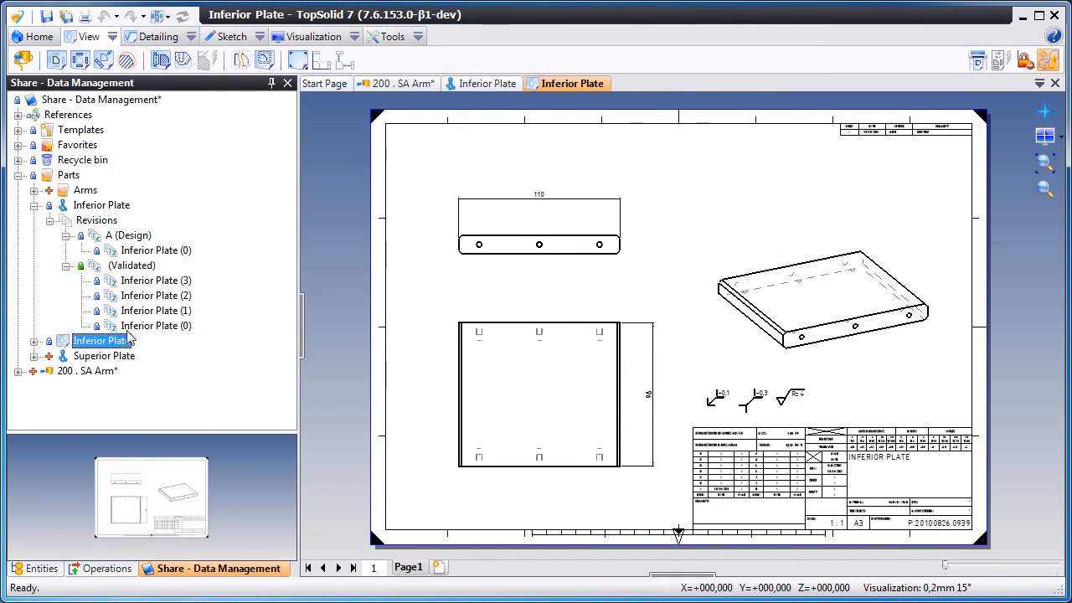
right_click(107, 343)
mouse_move(193, 486)
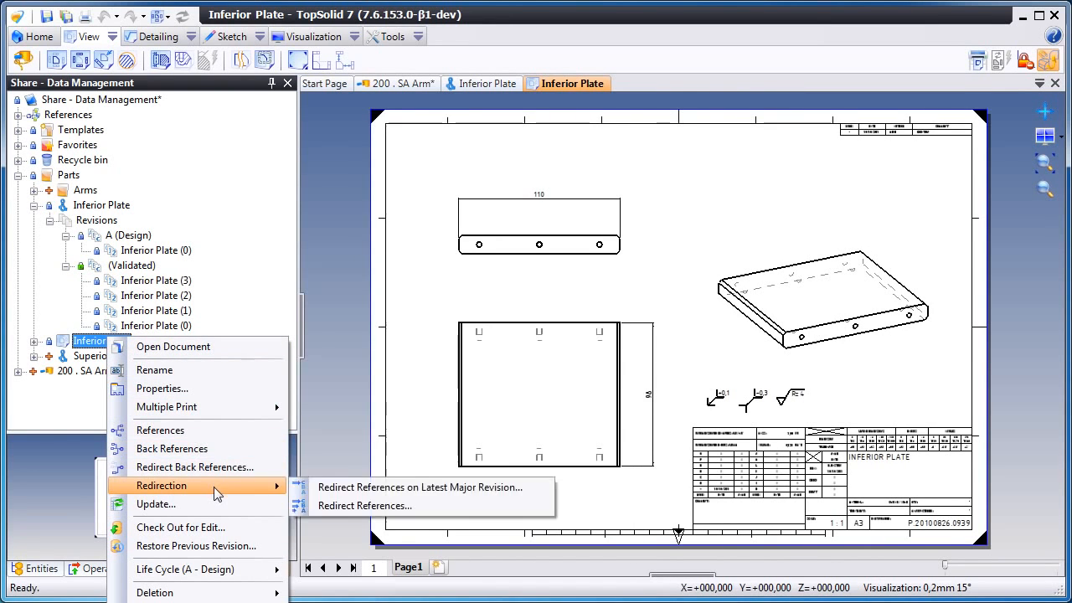
left_click(356, 489)
left_click(613, 542)
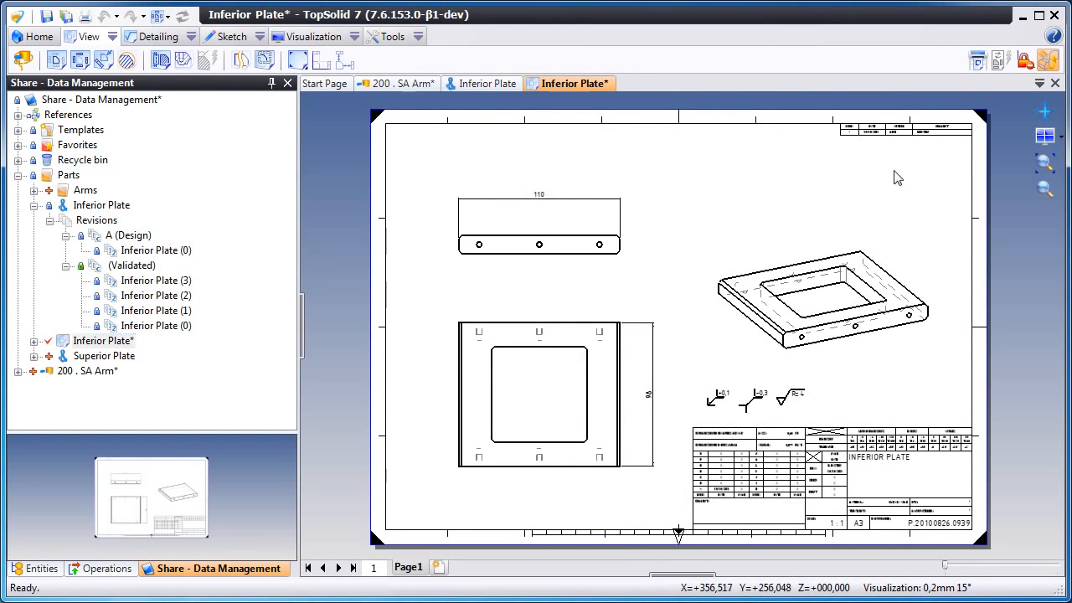
- Dimension the pocket's height in the drawing's top view
scroll(857, 182, "up", 1)
scroll(857, 182, "down", 1)
scroll(500, 418, "up", 4)
scroll(500, 418, "up", 2)
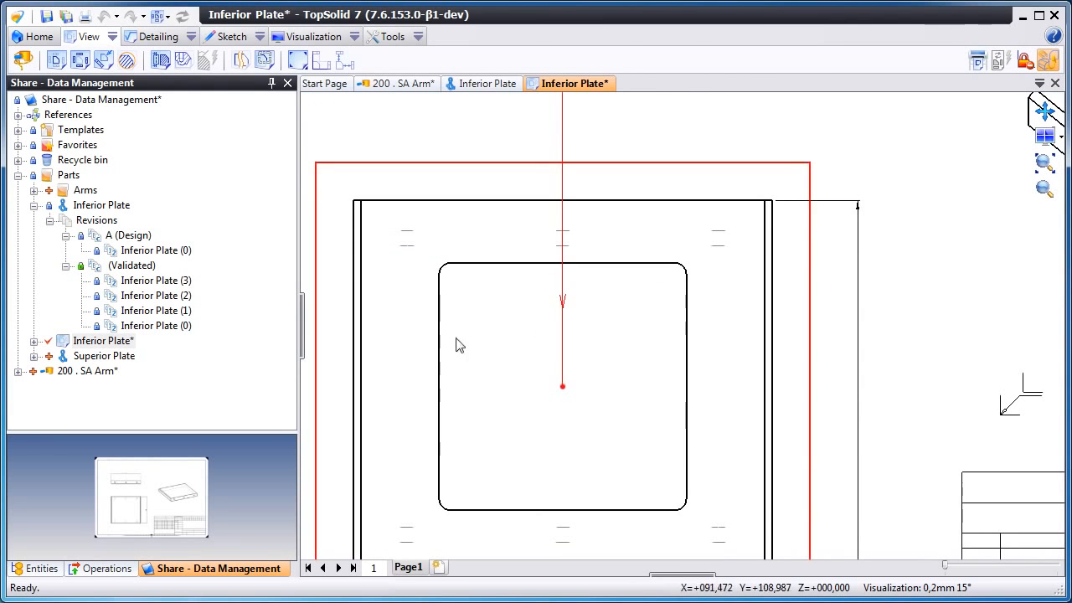
left_click(153, 37)
left_click(115, 64)
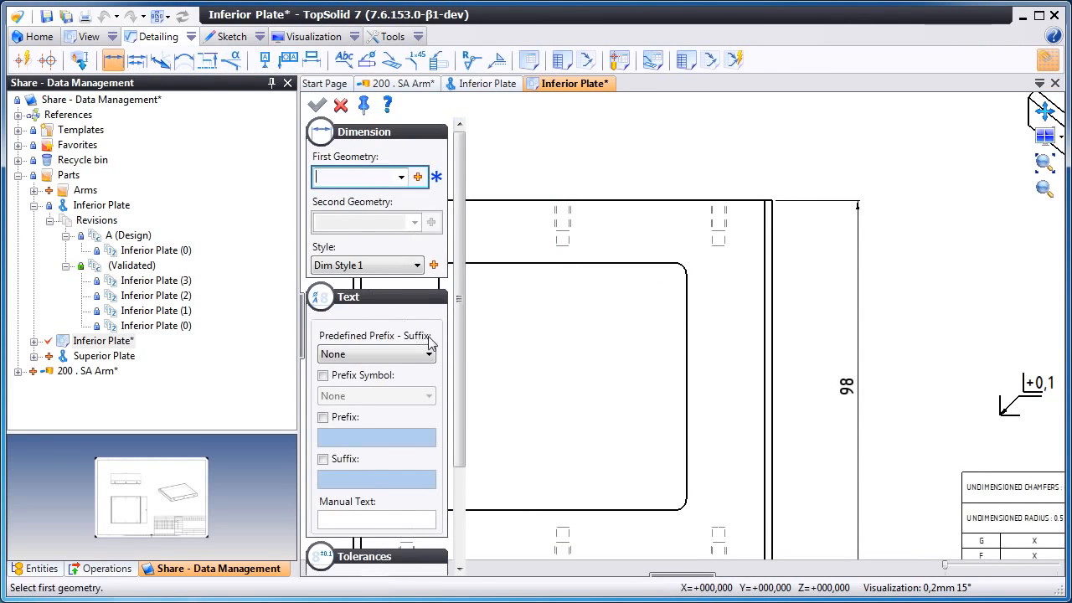
left_click(664, 235)
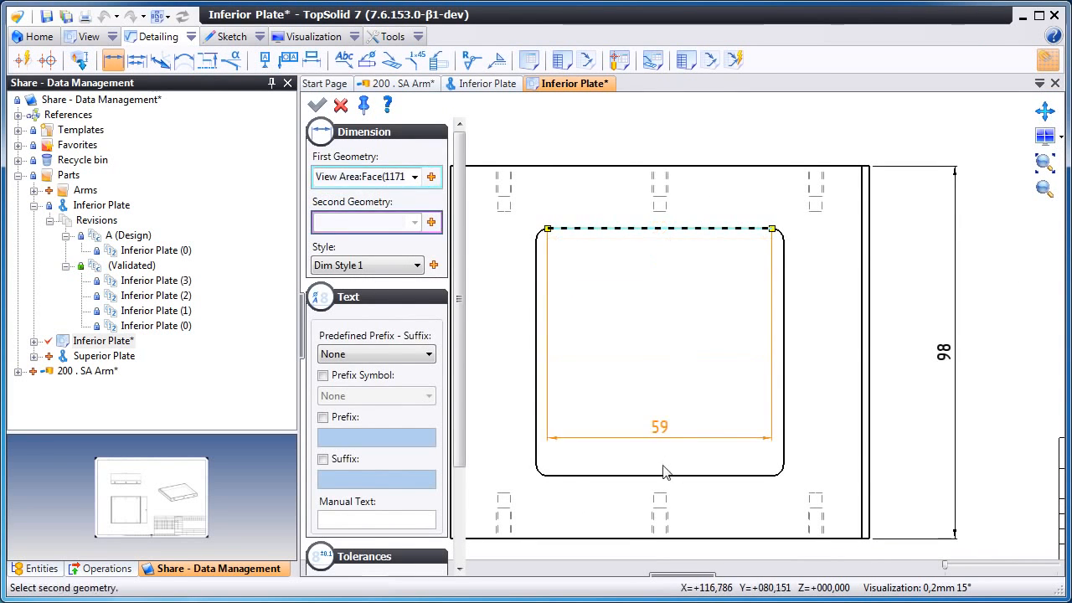
left_click(665, 476)
left_click(710, 373)
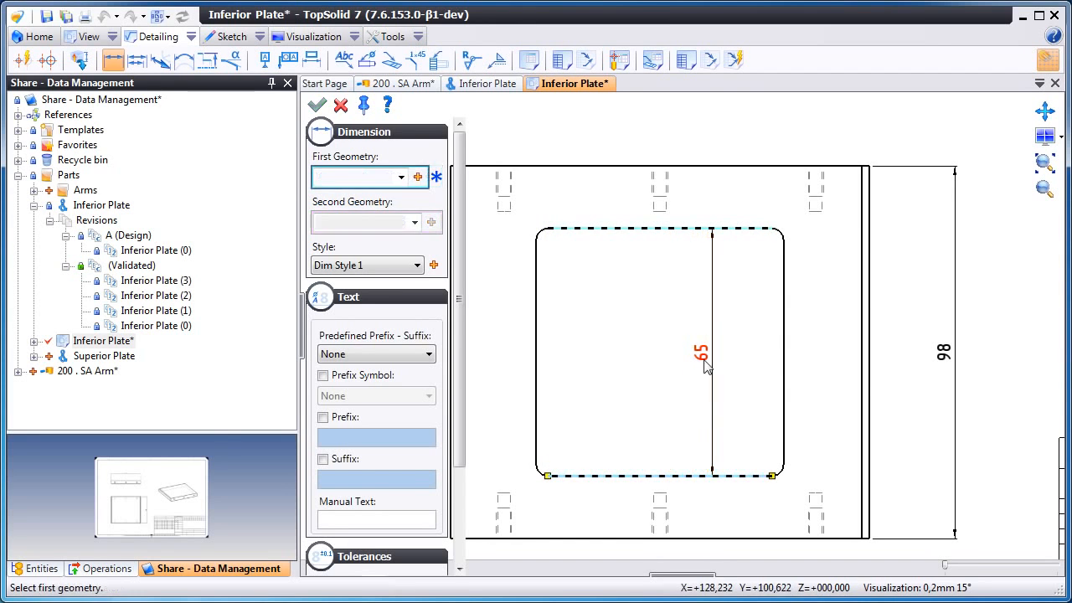
left_click(340, 104)
- Open the revision table for editing and insert a new row below the existing one
middle_click_drag(636, 287, 546, 370)
scroll(551, 367, "down", 6)
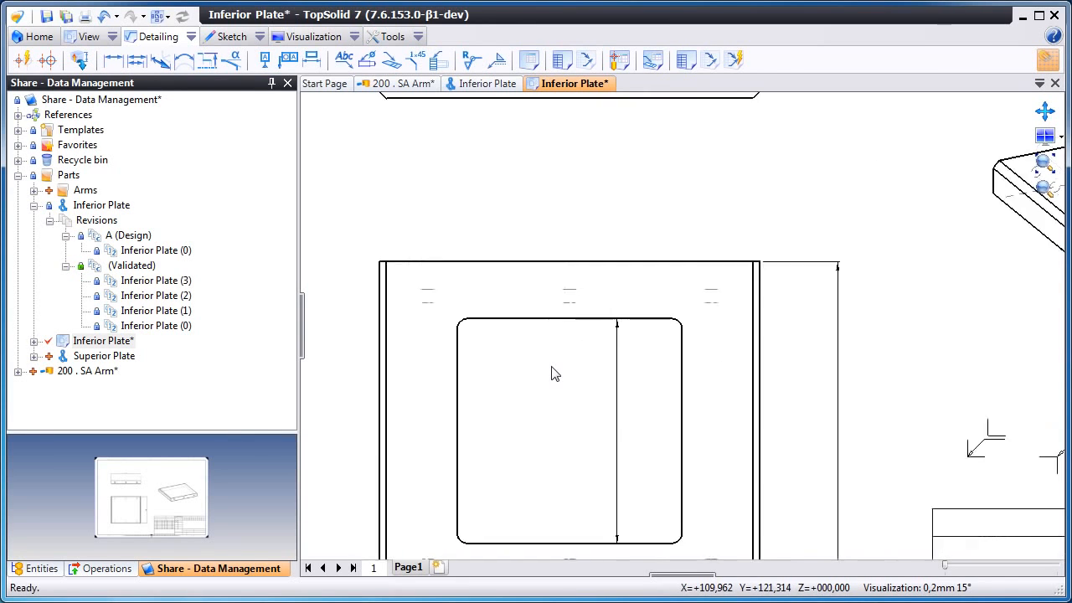
mouse_move(713, 265)
middle_mouse_down()
mouse_move(545, 407)
mouse_move(410, 498)
middle_mouse_up()
scroll(708, 298, "up", 5)
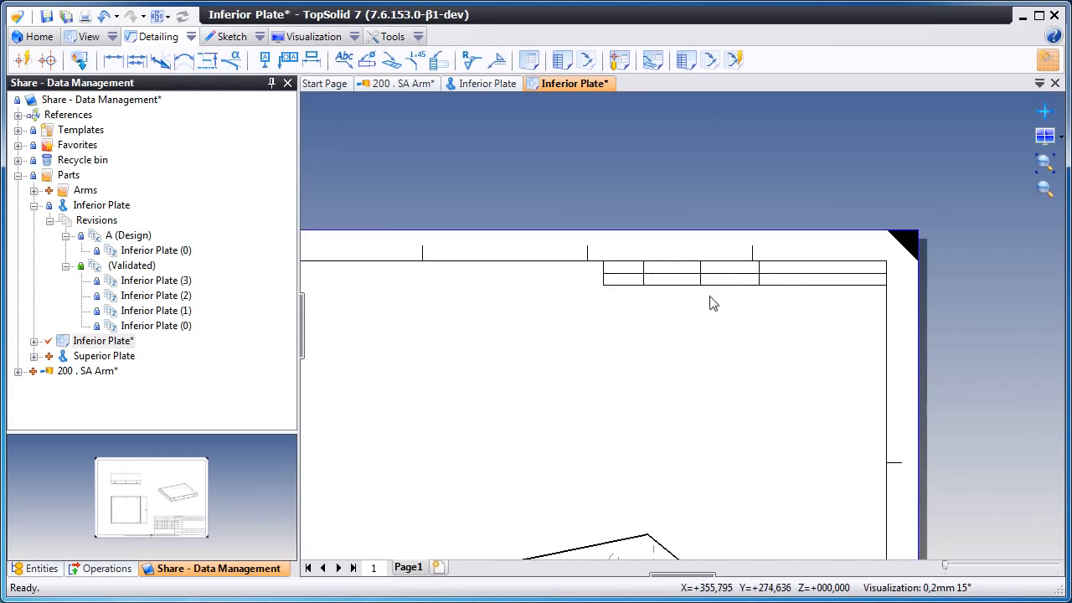
double_click(706, 287)
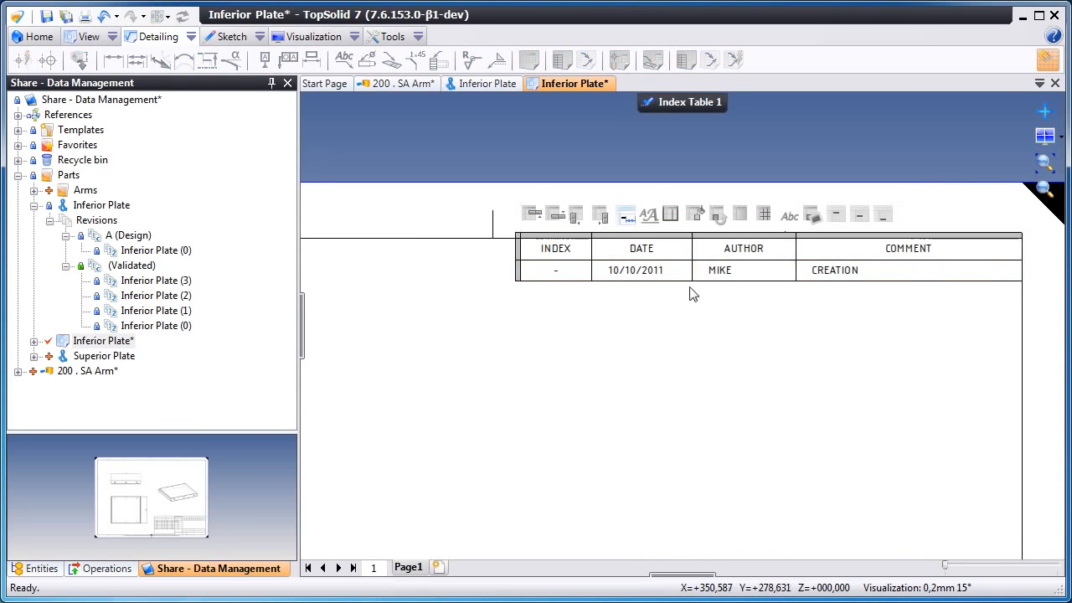
right_click(521, 274)
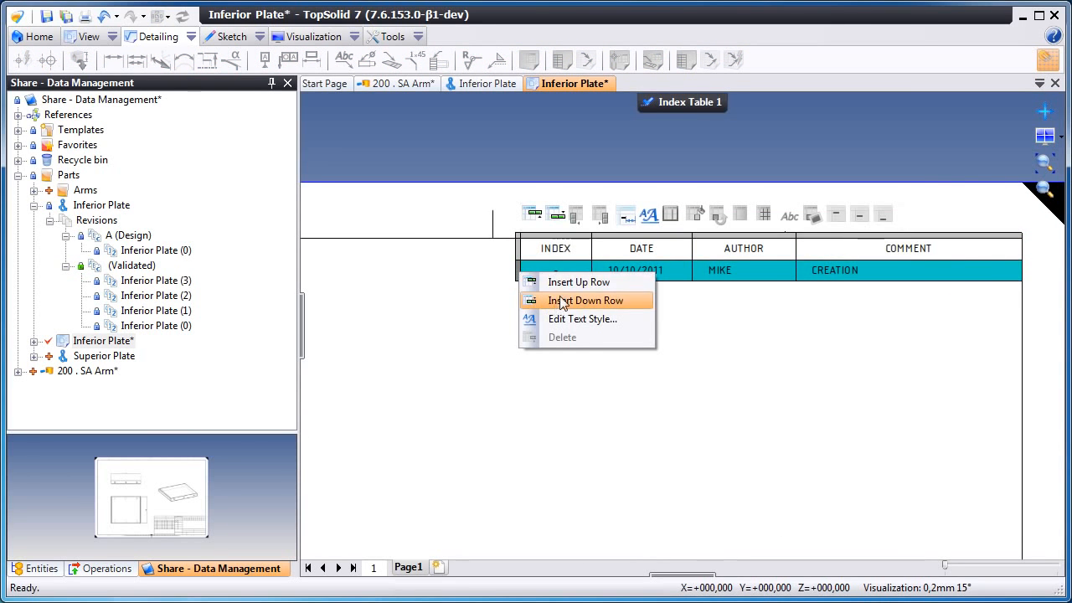
left_click(563, 301)
- Enter A as the index and 15/10/2011 as the date in the new revision row
left_click(559, 303)
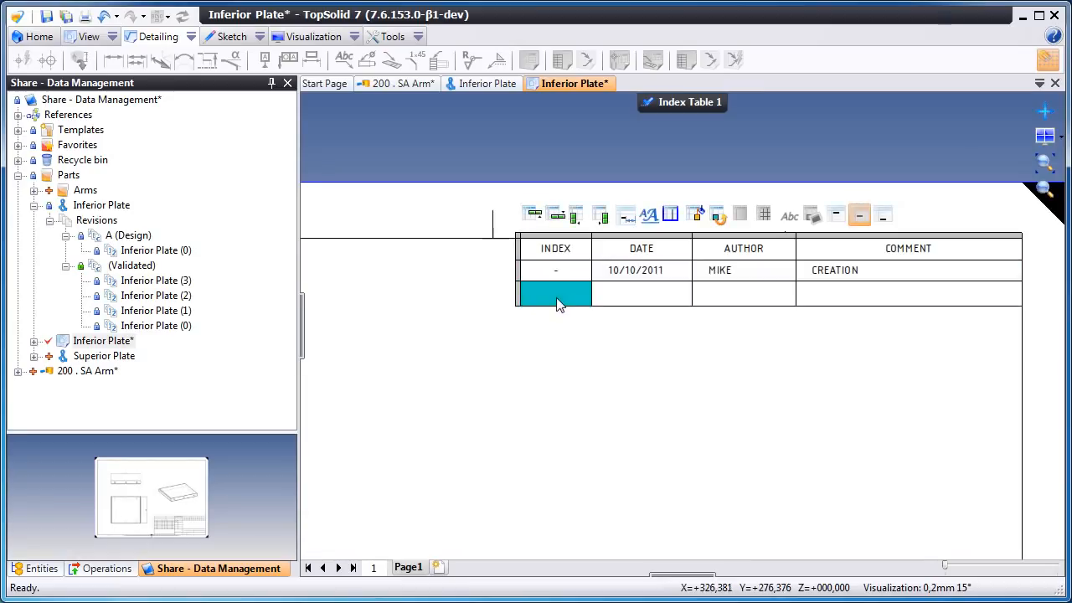
left_click(556, 298)
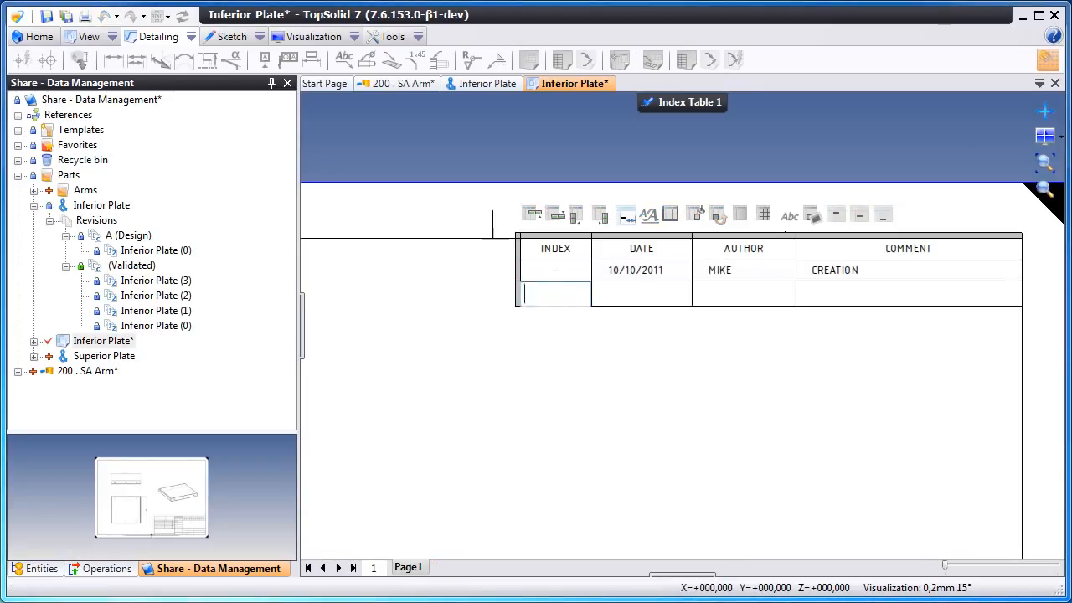
type("A")
left_click(636, 296)
left_click(636, 295)
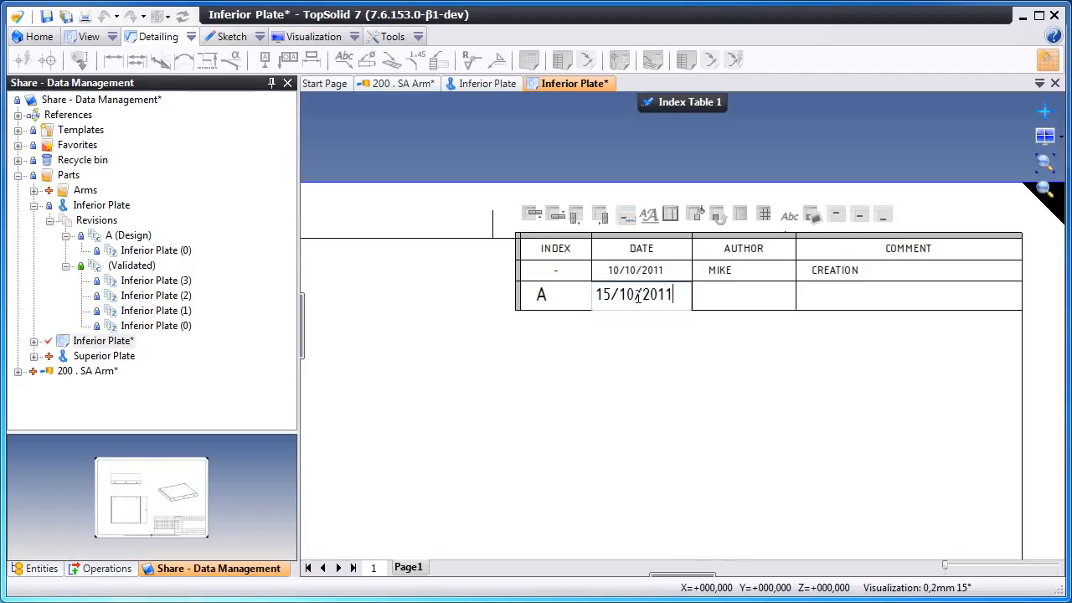
- Fill in the author's name and ADD POCKET as the comment in the new row
left_click(744, 297)
left_click(745, 297)
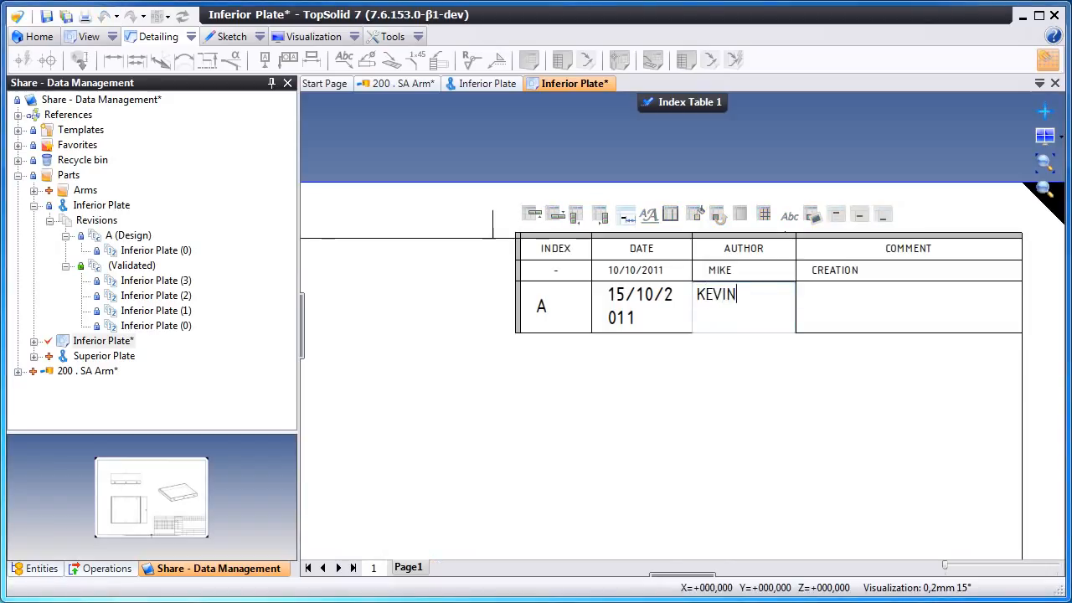
left_click(851, 304)
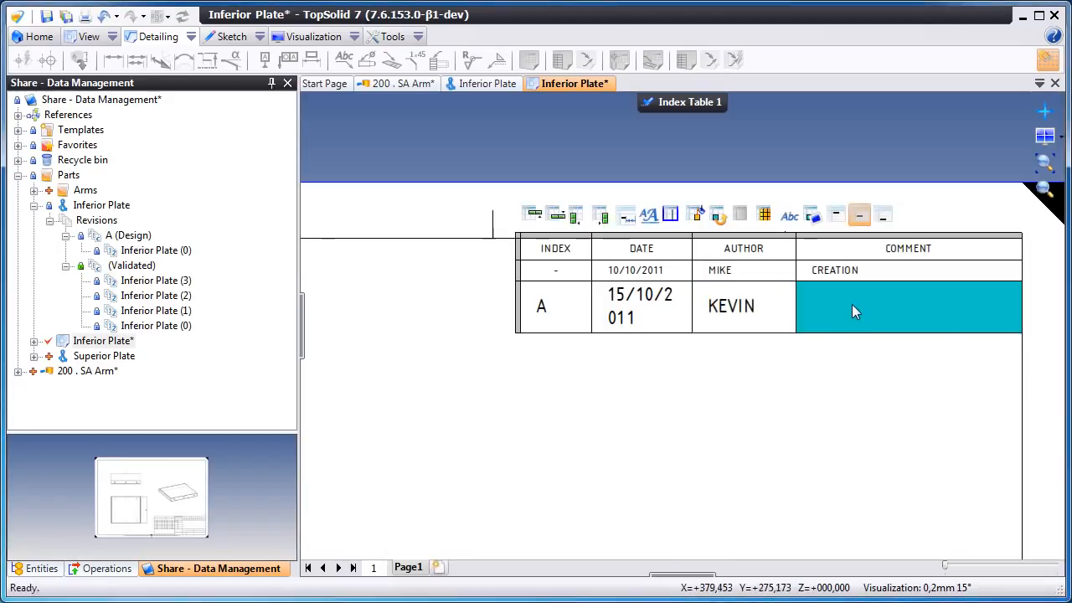
left_click(851, 304)
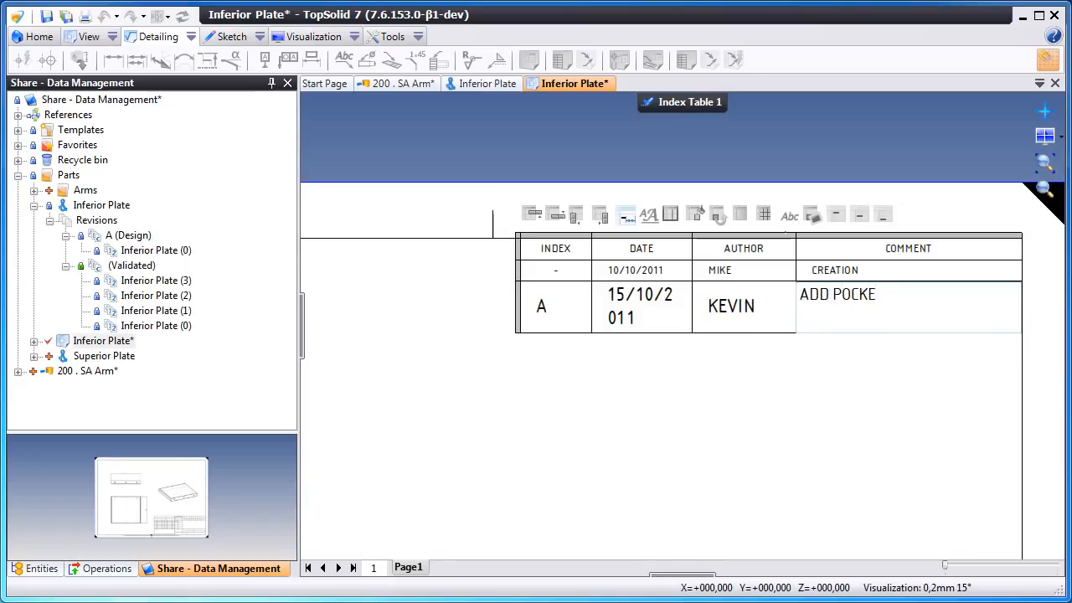
- Set the new row's text style to TB - 1.5mm and finish editing the table
left_click(520, 308)
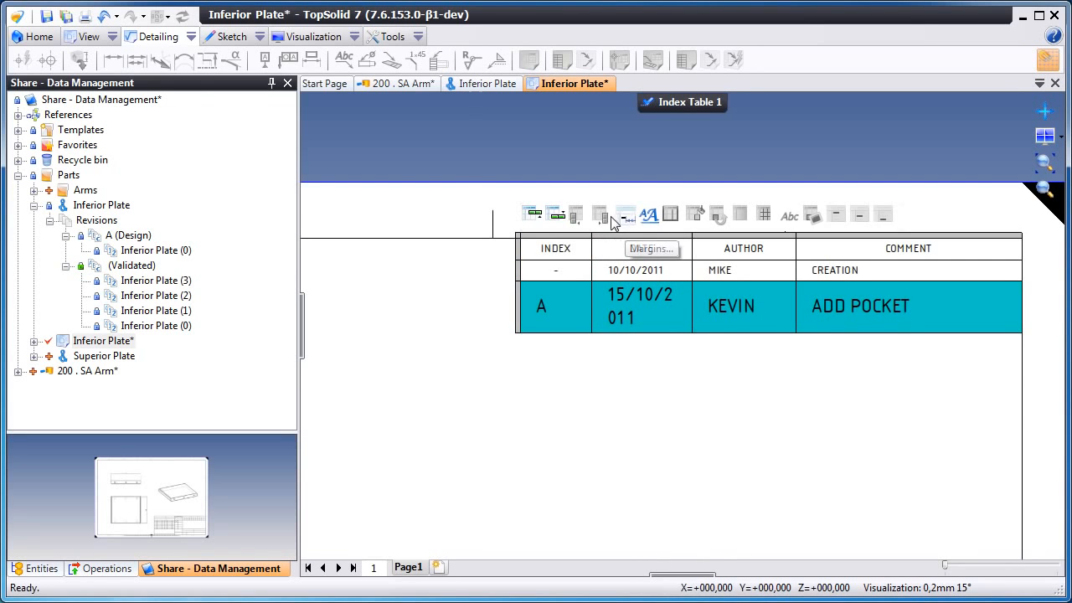
left_click(648, 214)
left_click(385, 175)
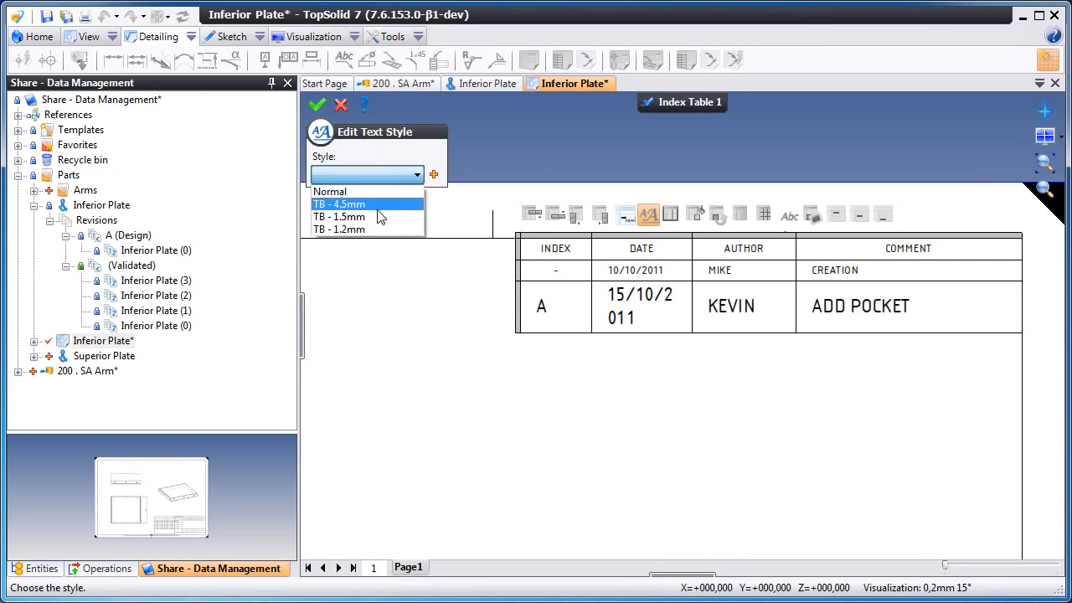
left_click(338, 217)
left_click(316, 104)
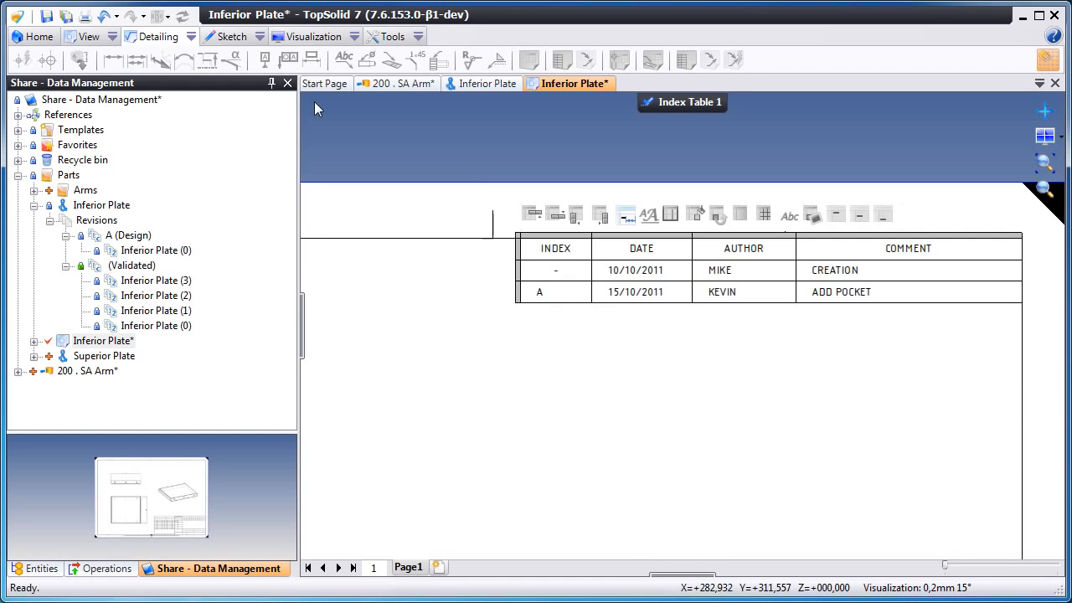
- Start a Difference Note on the drawing and pick revision row A from the index table
left_click(697, 101)
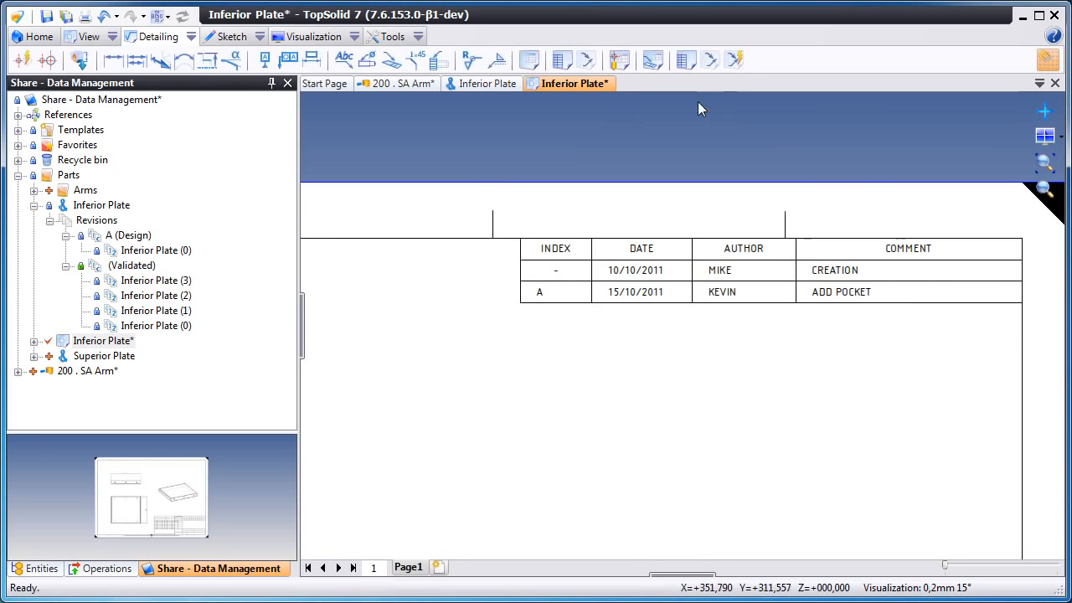
left_click(1043, 164)
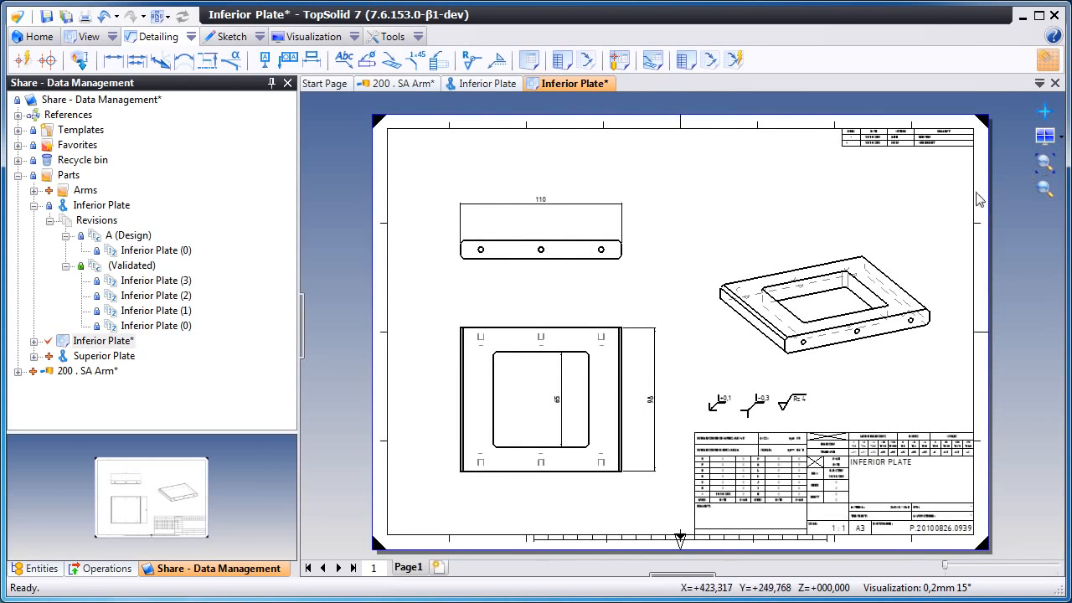
left_click(597, 66)
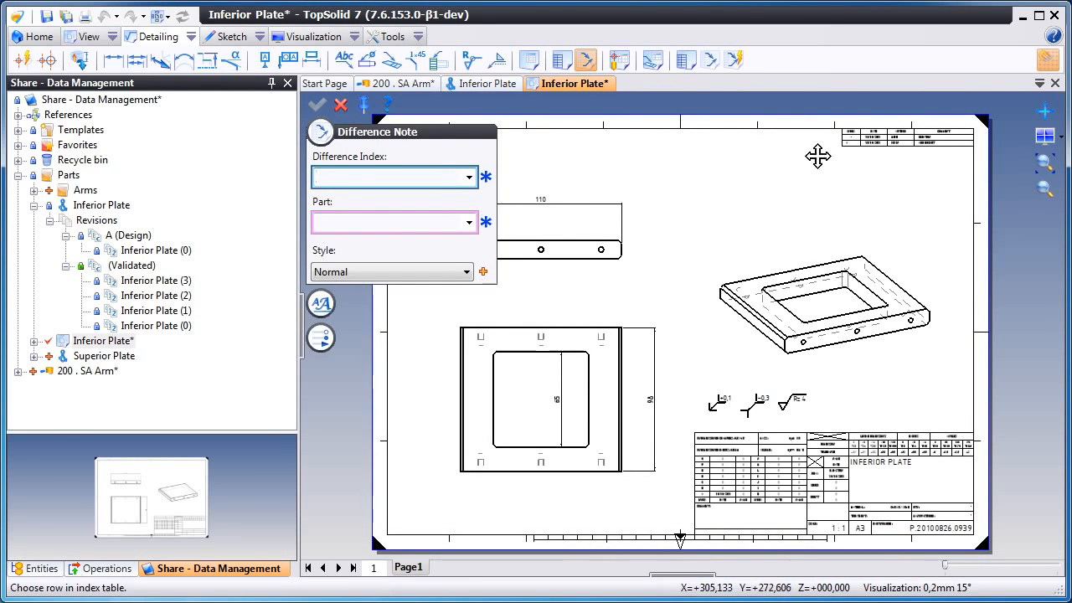
scroll(756, 266, "up", 3)
scroll(758, 274, "up", 2)
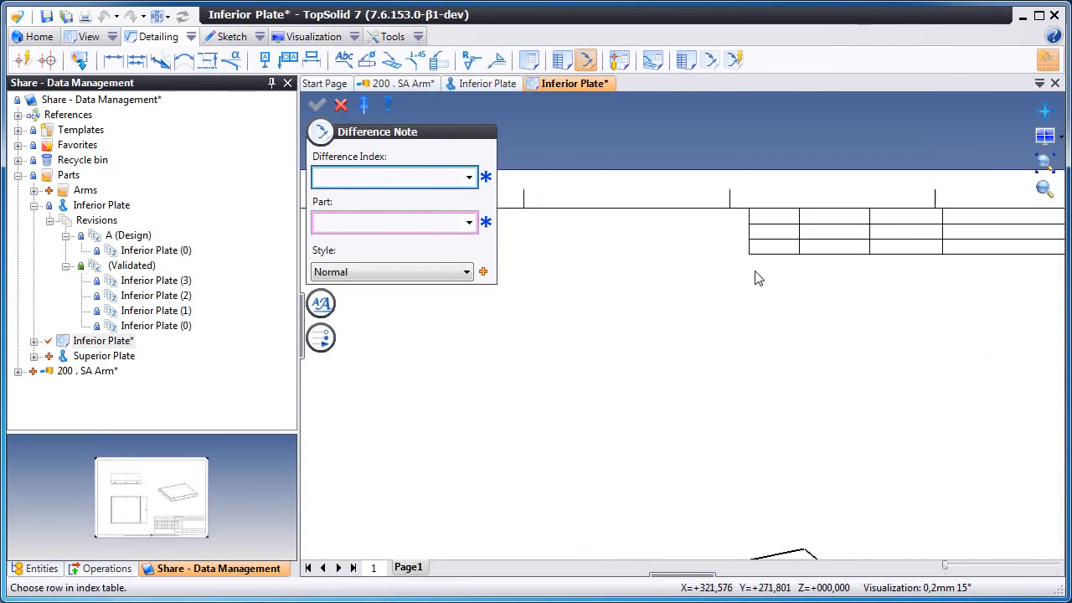
left_click(768, 251)
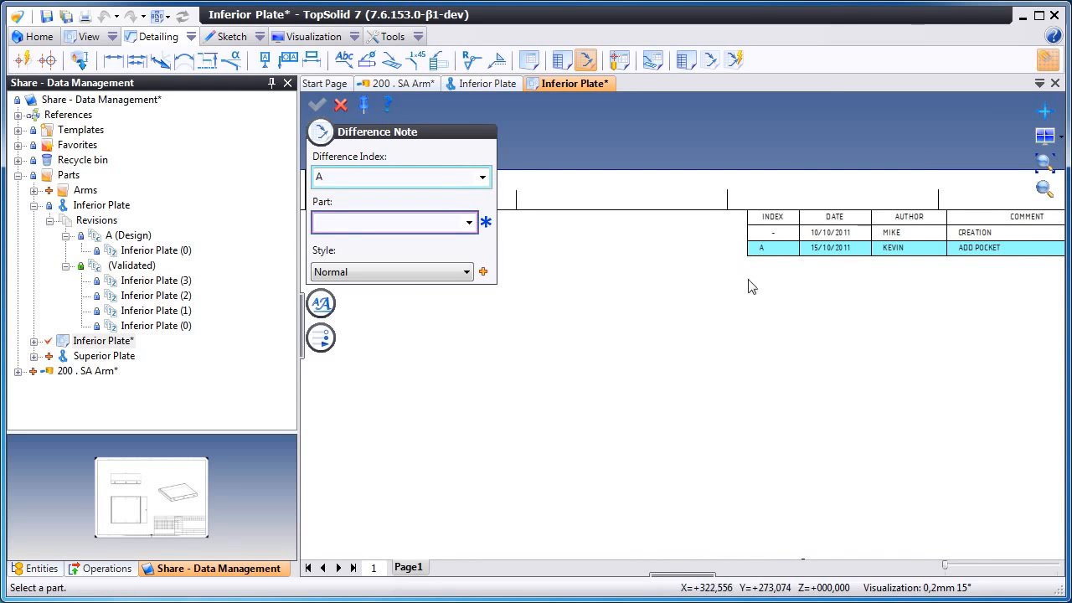
- Set the note style to Difference Note Style 1 and attach note A to the pocket's upper edge in the top view
scroll(692, 329, "down", 4)
scroll(615, 311, "up", 3)
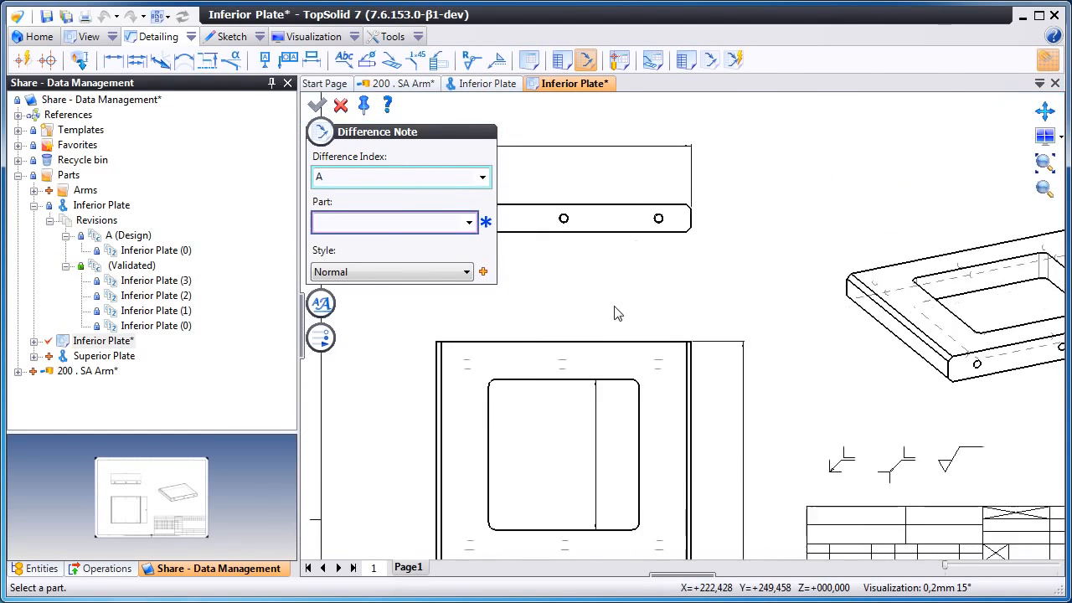
left_click(448, 272)
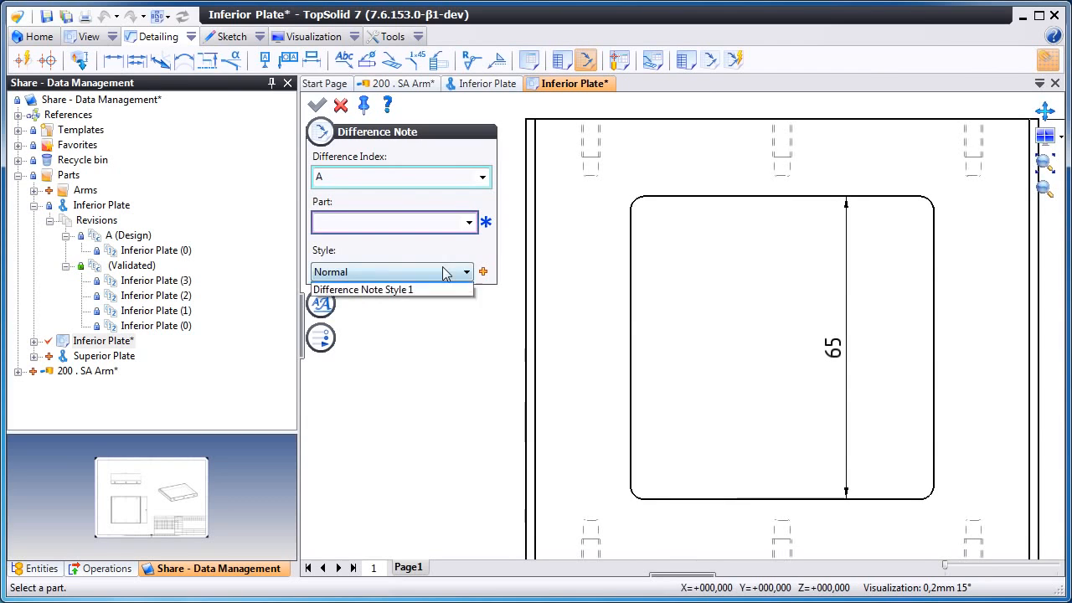
left_click(438, 302)
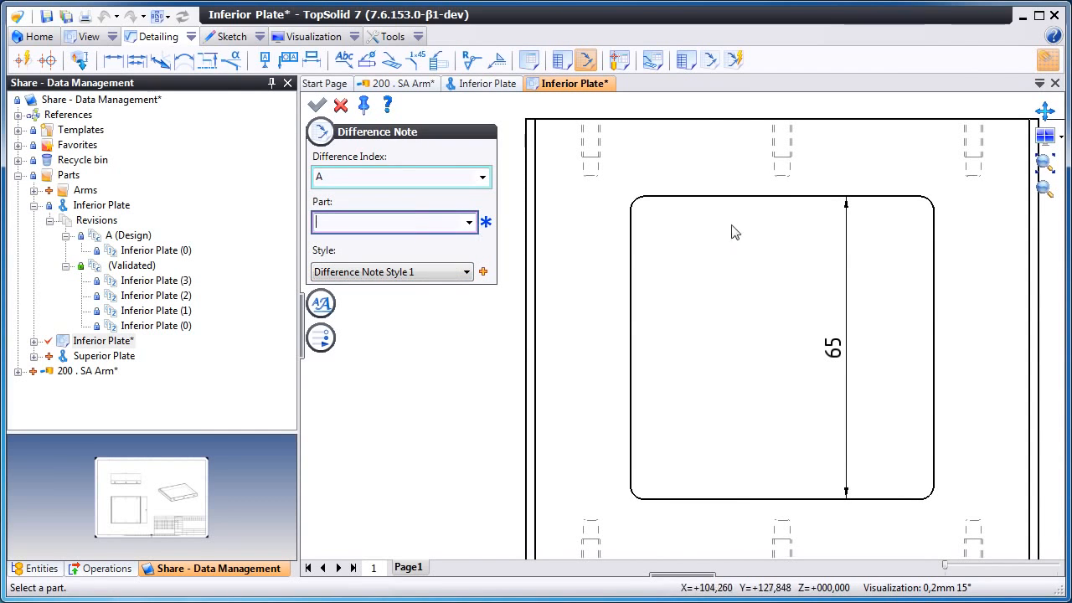
left_click(718, 198)
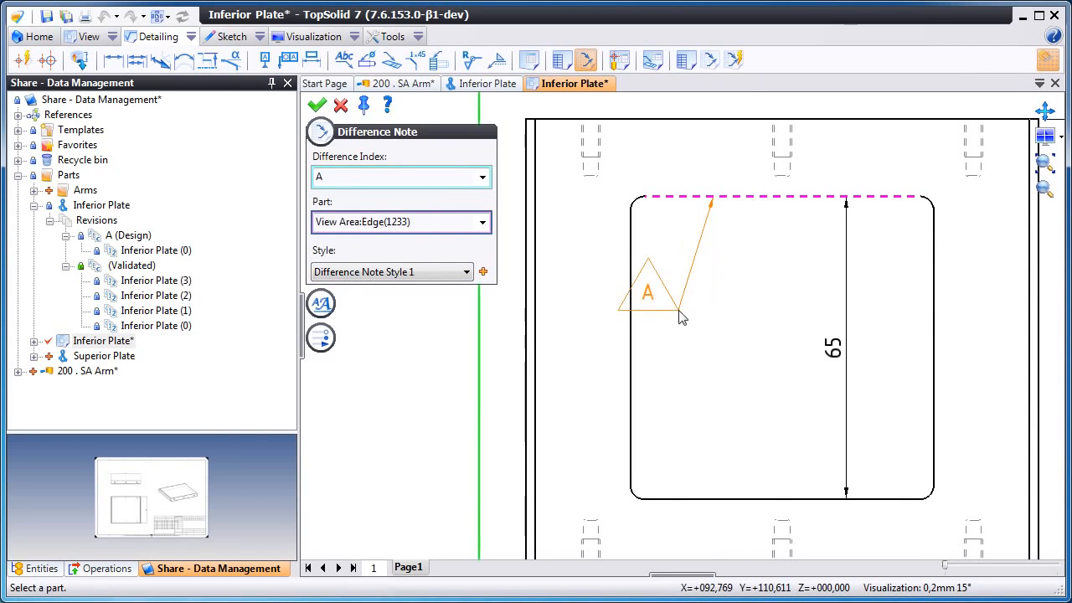
middle_click_drag(667, 218, 738, 358)
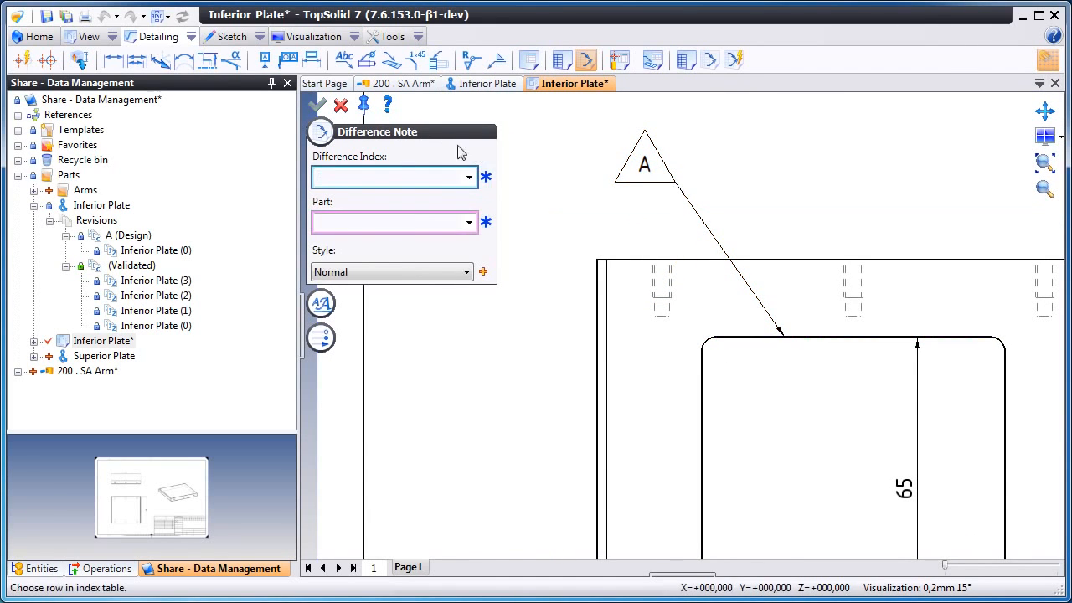
left_click(340, 105)
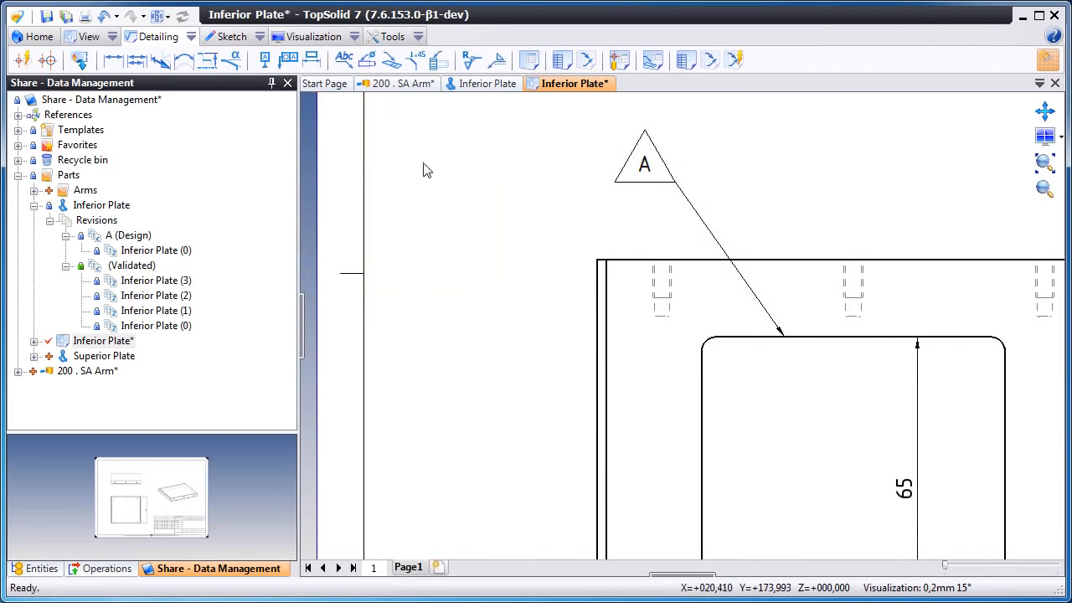
- Check in the Inferior Plate drawing without a comment
left_click(1044, 164)
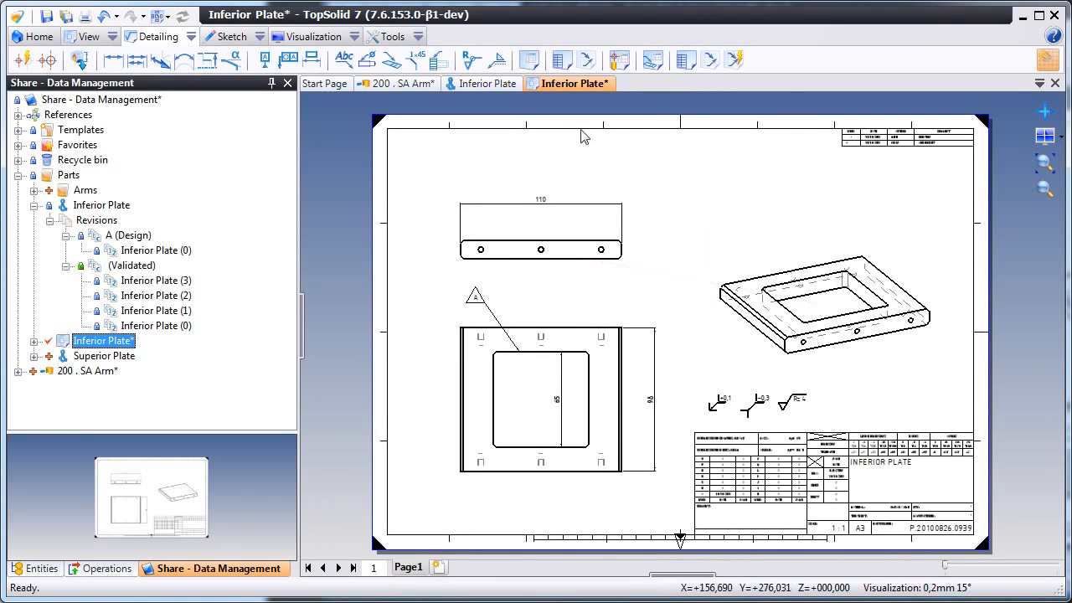
right_click(576, 84)
left_click(620, 170)
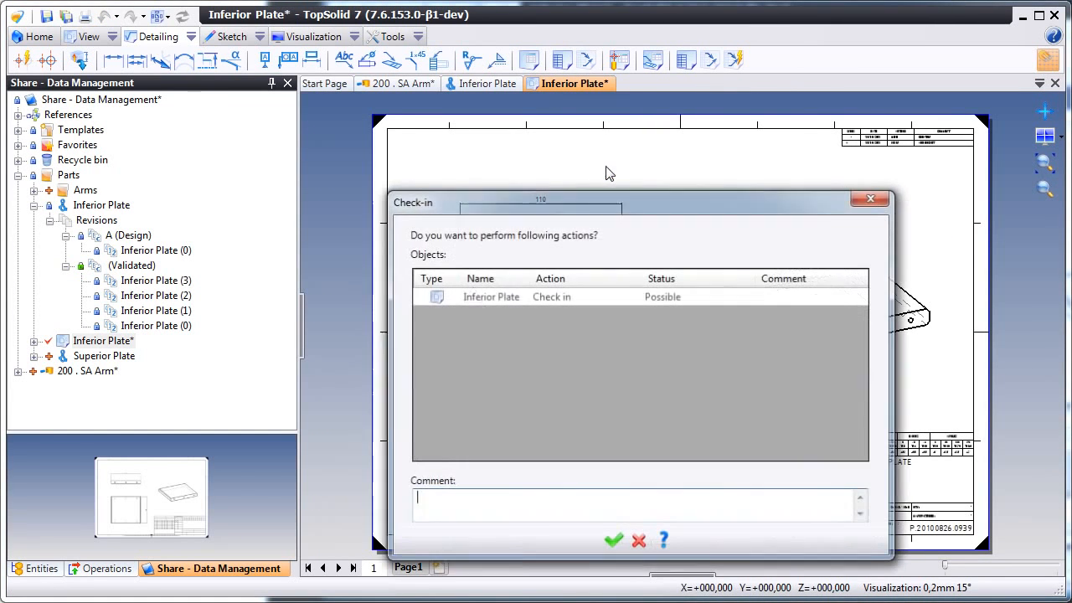
left_click(612, 543)
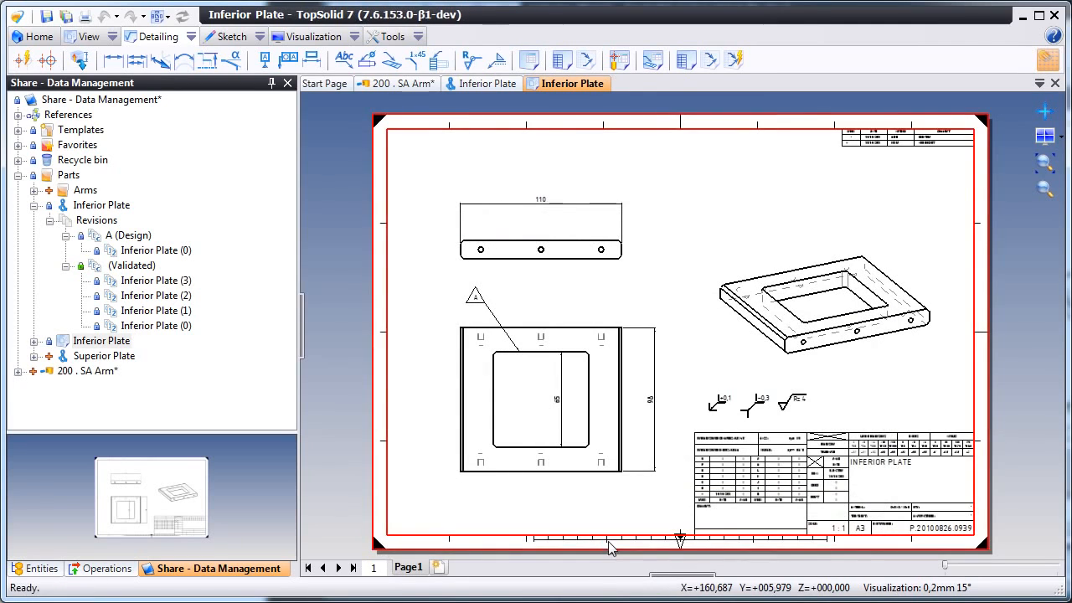
- Open the drawing's history and compare its two checked-in versions side by side
left_click(33, 205)
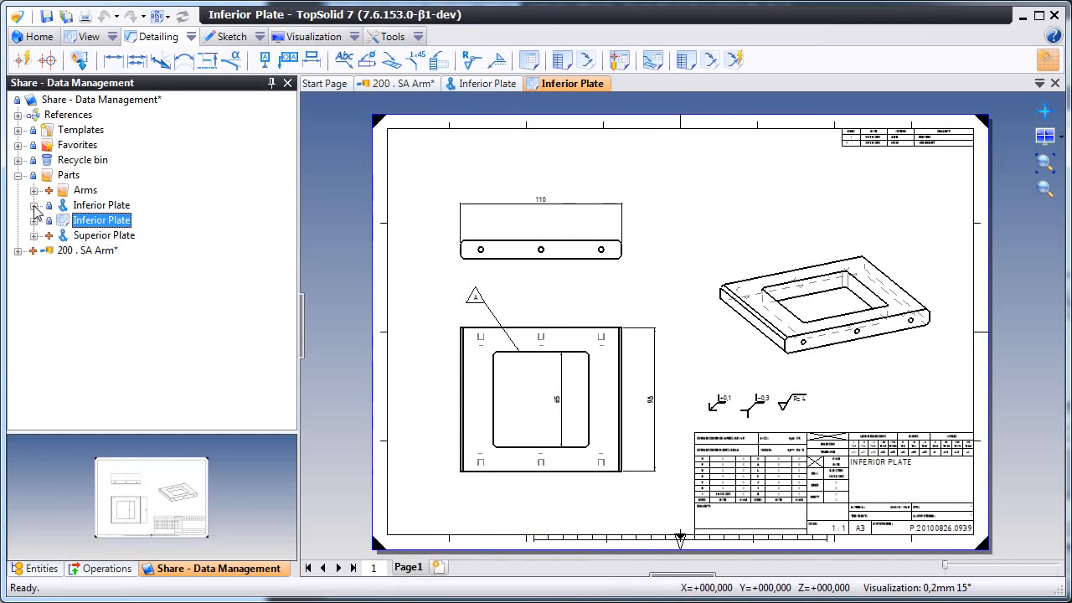
right_click(86, 226)
mouse_move(270, 546)
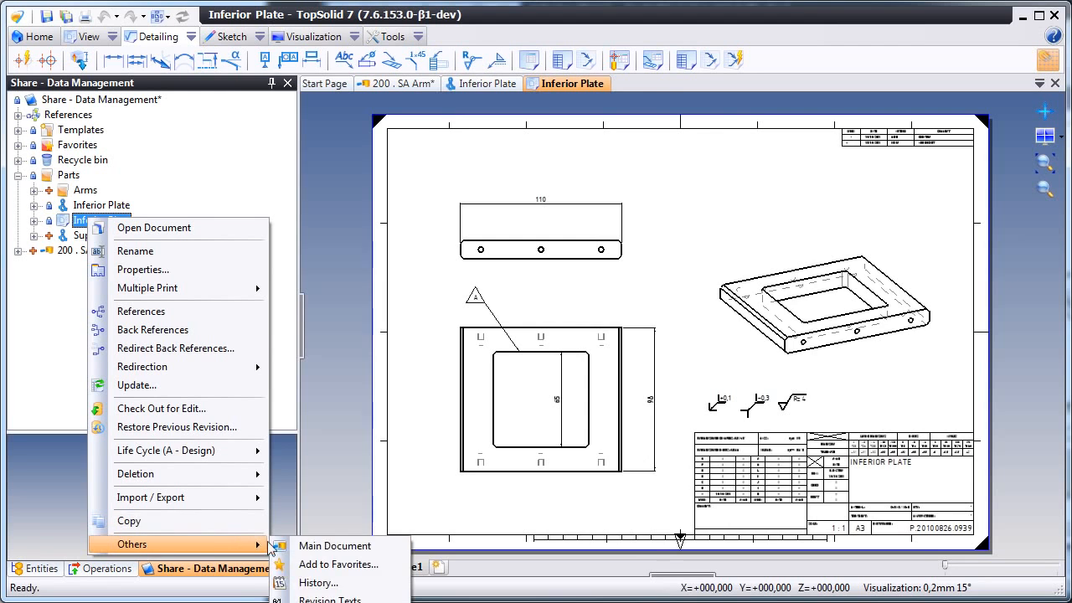
left_click(316, 583)
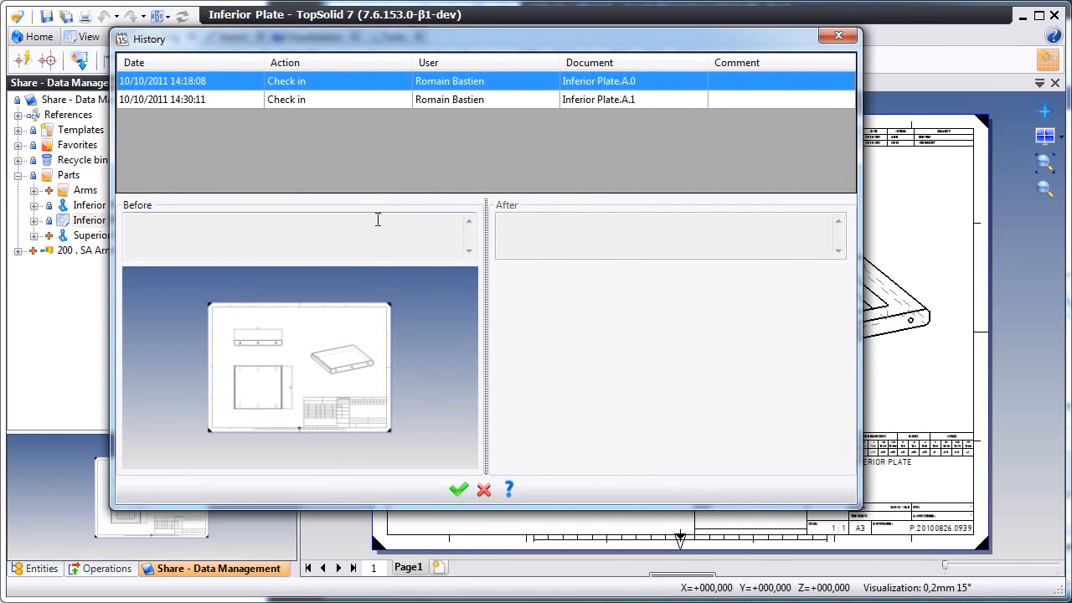
left_click(476, 98, "shift")
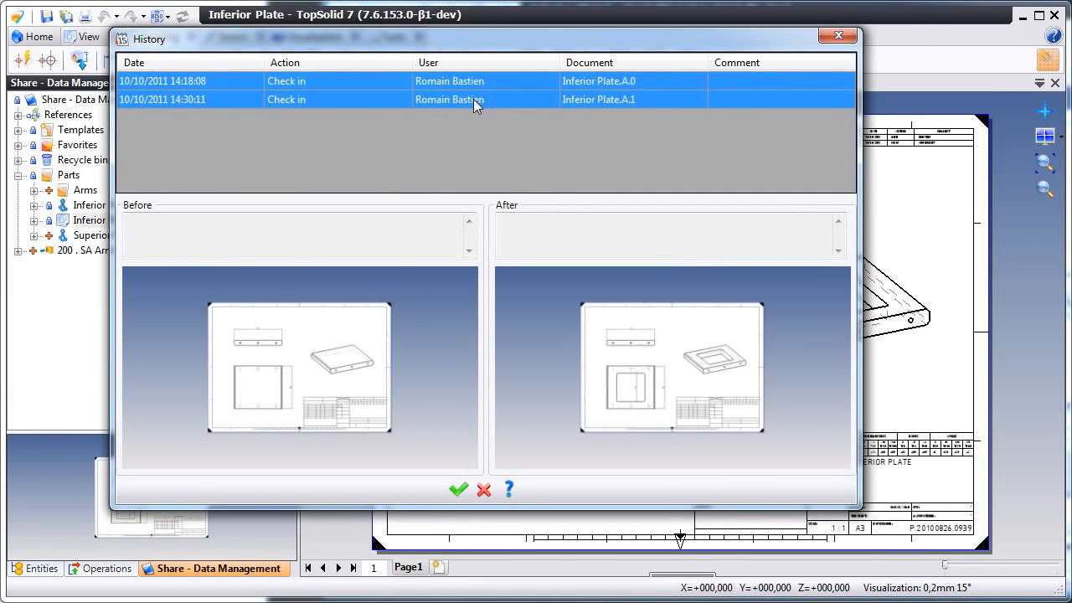